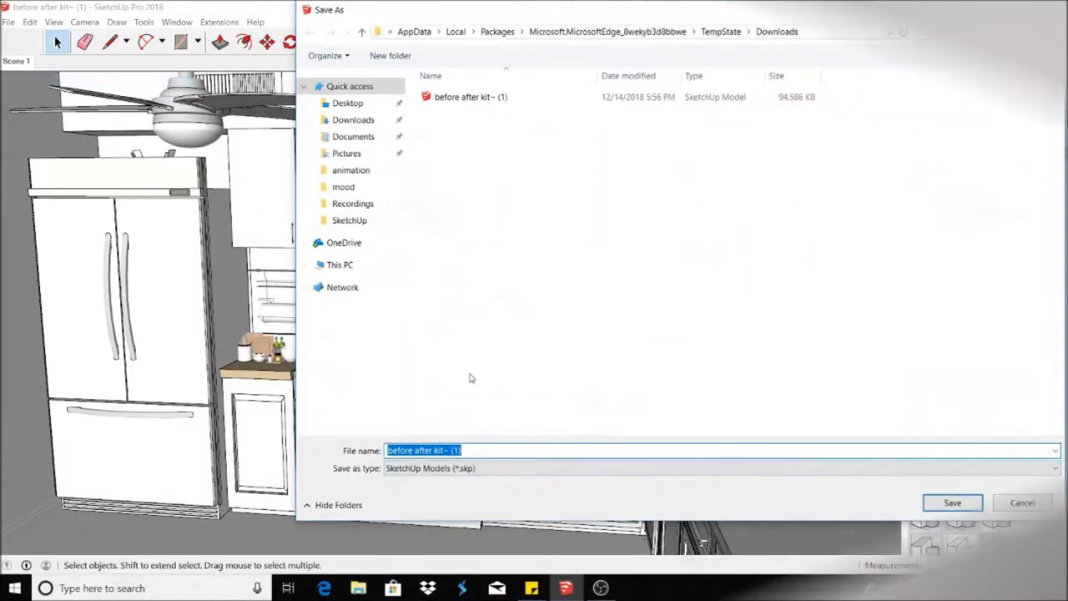
- Save the model under the name kitchen in the SketchUp folder on the Desktop
{"action": "left_click", "coordinate": [347, 103]}
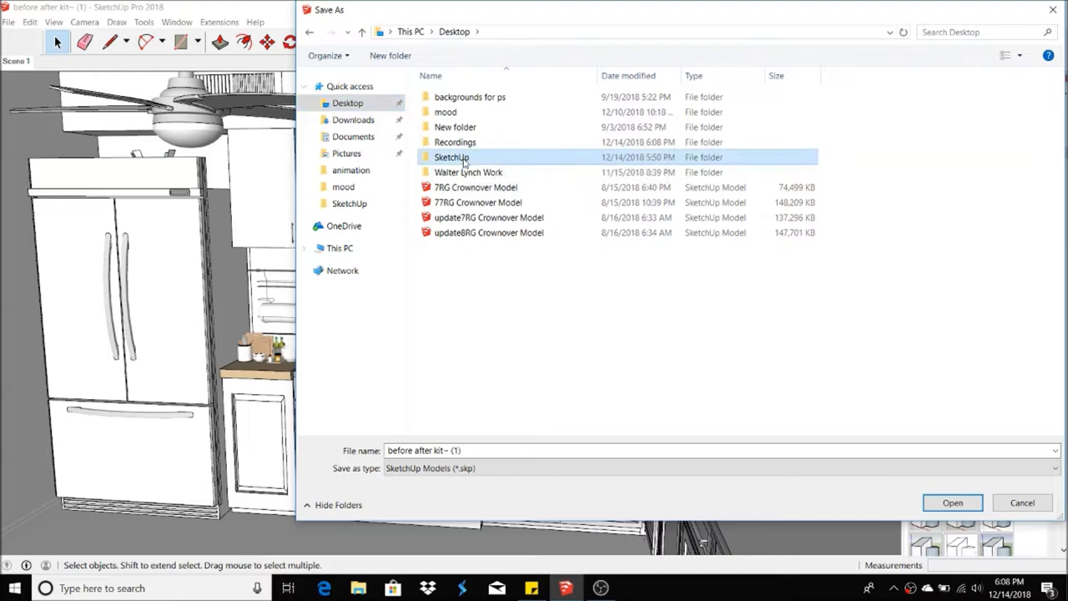
{"action": "double_click", "coordinate": [464, 159]}
{"action": "type", "text": "ki"}
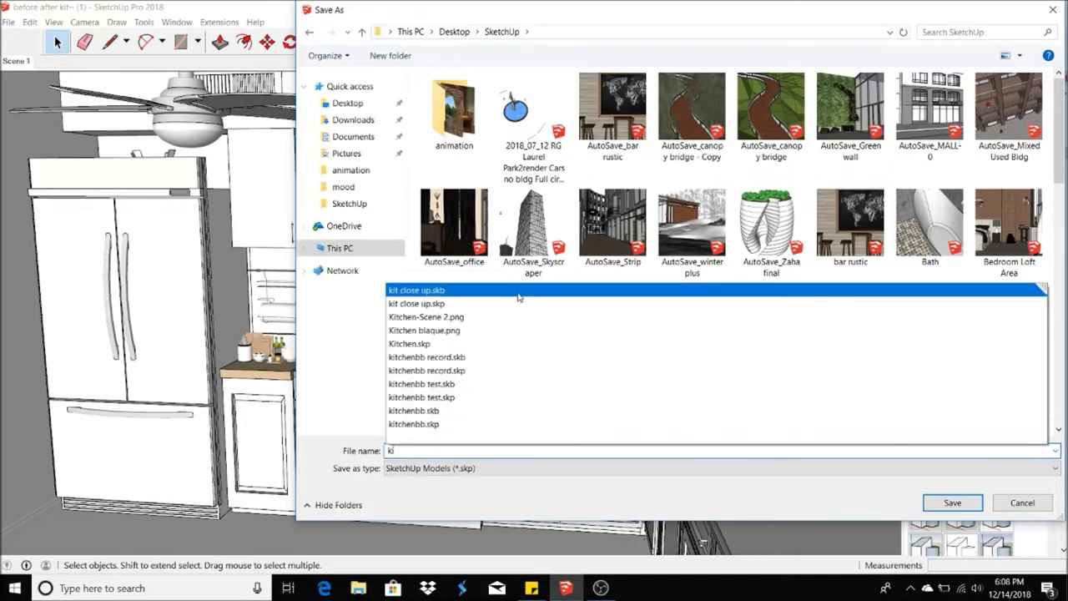
{"action": "type", "text": "tchen"}
{"action": "key", "text": "Escape"}
{"action": "left_click", "coordinate": [952, 501]}
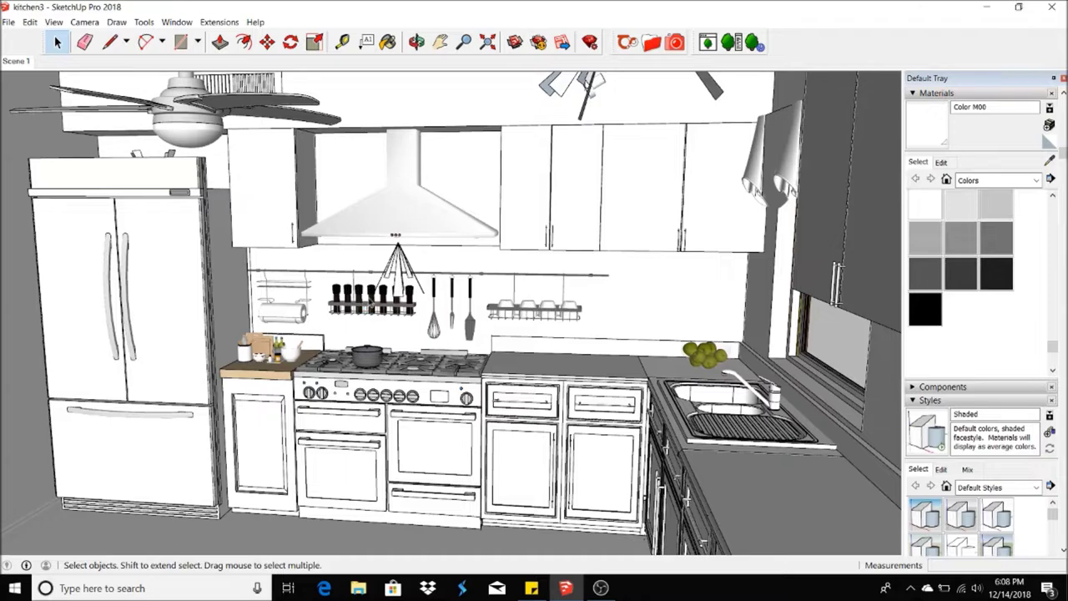
- Open the Thea render window without its Settings Panel, resized and placed beside the model
{"action": "left_click", "coordinate": [676, 43]}
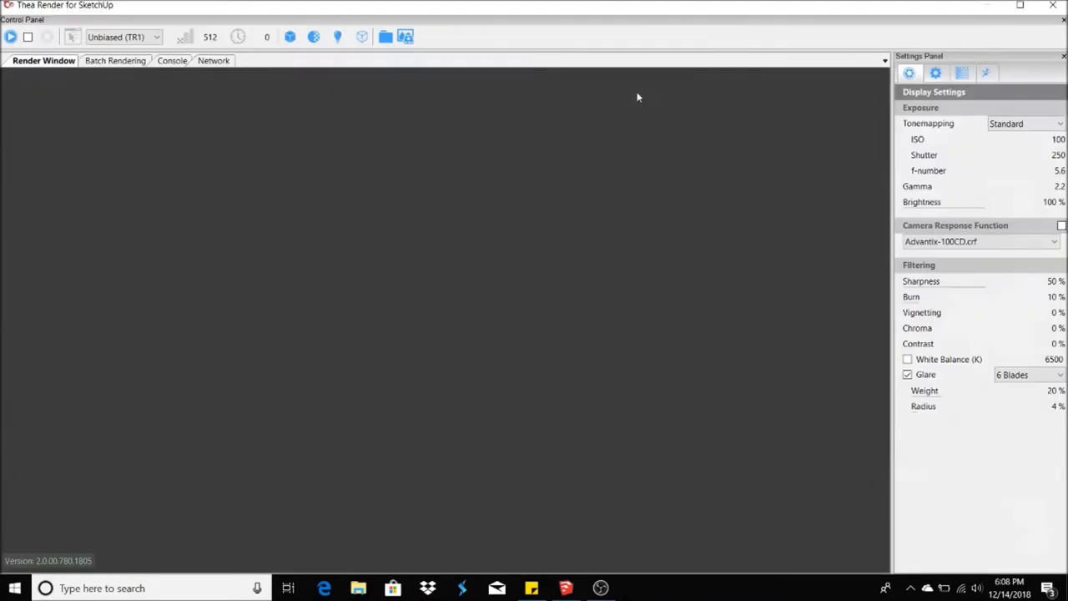
{"action": "double_click", "coordinate": [480, 5]}
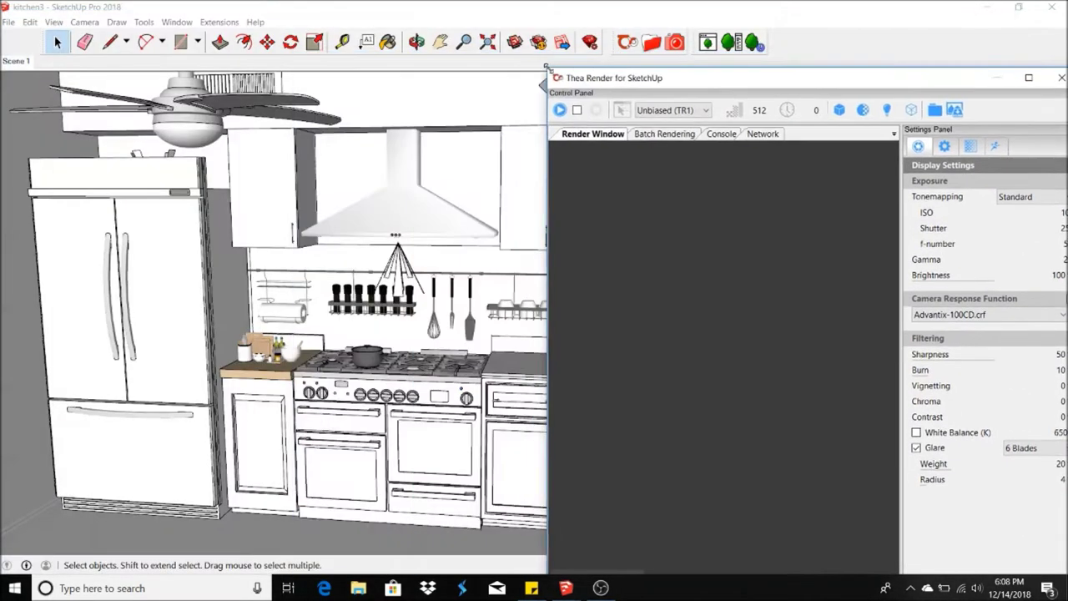
{"action": "left_click", "coordinate": [929, 92]}
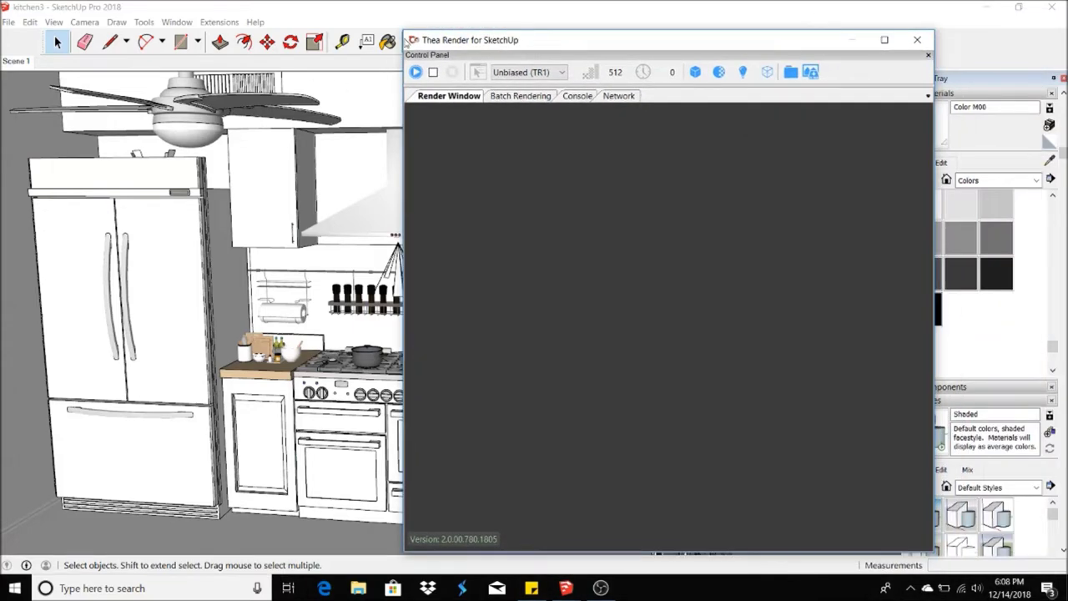
{"action": "left_click_drag", "start_coordinate": [404, 34], "coordinate": [546, 62]}
{"action": "left_click_drag", "start_coordinate": [672, 71], "coordinate": [788, 81]}
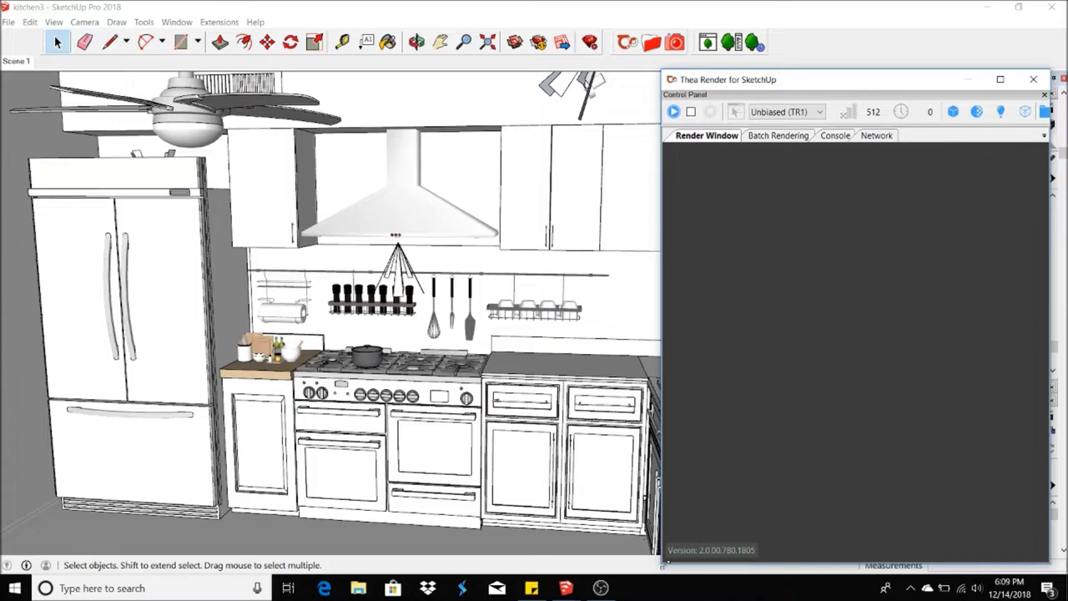
{"action": "left_click_drag", "start_coordinate": [662, 562], "coordinate": [559, 557]}
- Start an interactive Presto (MC) render shown in the Thea Window
{"action": "left_click", "coordinate": [684, 111]}
{"action": "left_click", "coordinate": [675, 172]}
{"action": "left_click", "coordinate": [745, 111]}
{"action": "left_click", "coordinate": [764, 150]}
{"action": "left_click", "coordinate": [570, 111]}
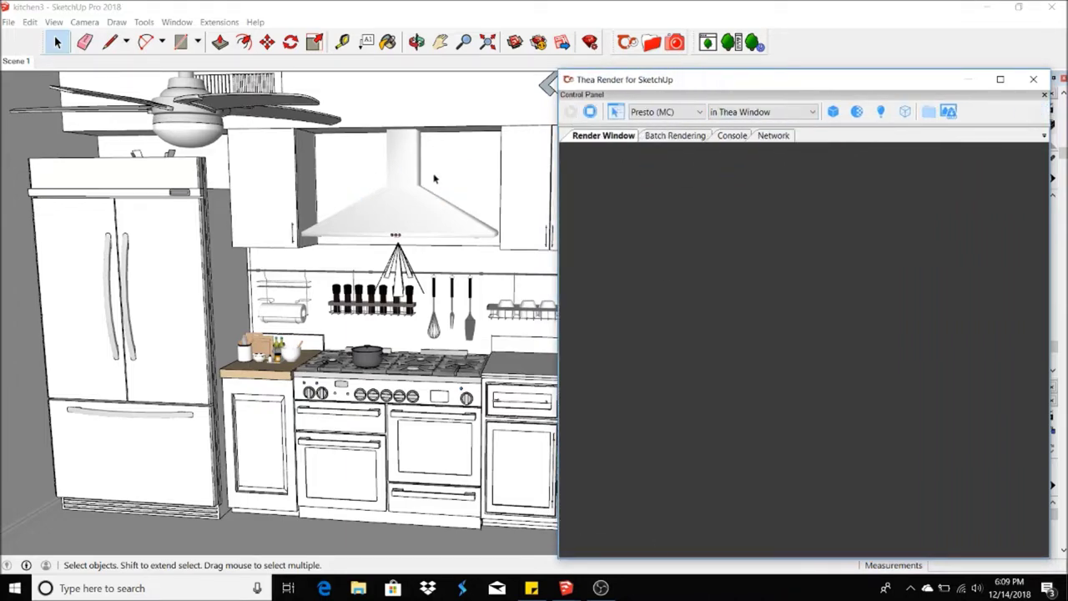
{"action": "left_click", "coordinate": [85, 22]}
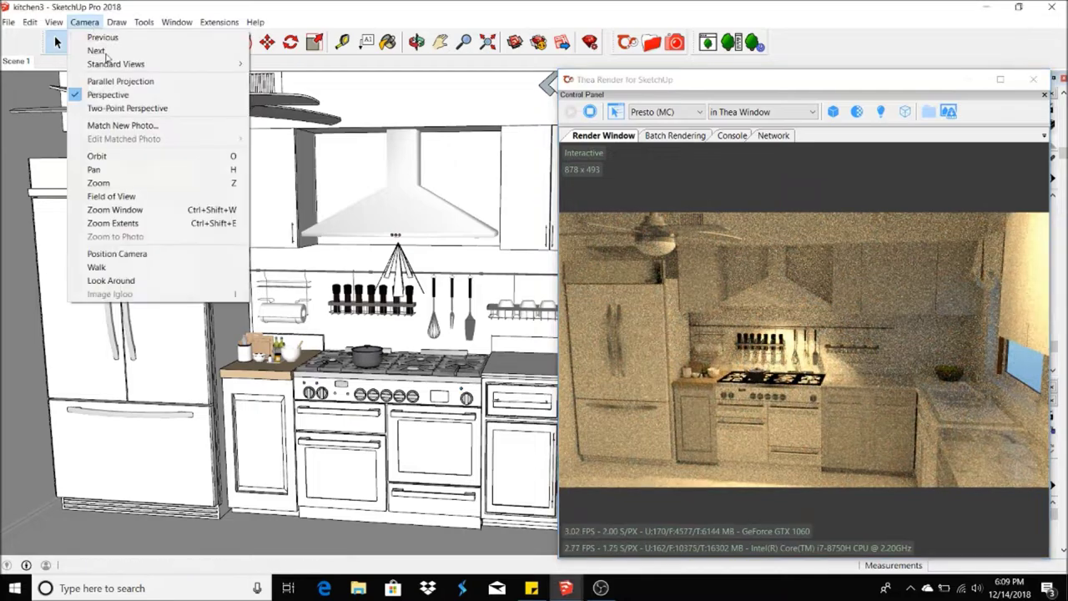
- Use Look Around to turn the camera and survey the kitchen
{"action": "left_click", "coordinate": [110, 280]}
{"action": "mouse_move", "coordinate": [303, 375]}
{"action": "left_mouse_down"}
{"action": "mouse_move", "coordinate": [493, 201]}
{"action": "mouse_move", "coordinate": [294, 408]}
{"action": "mouse_move", "coordinate": [61, 128]}
{"action": "left_mouse_up"}
{"action": "scroll", "coordinate": [295, 409], "scroll_direction": "up", "scroll_amount": 3}
{"action": "scroll", "coordinate": [294, 408], "scroll_direction": "up", "scroll_amount": 3}
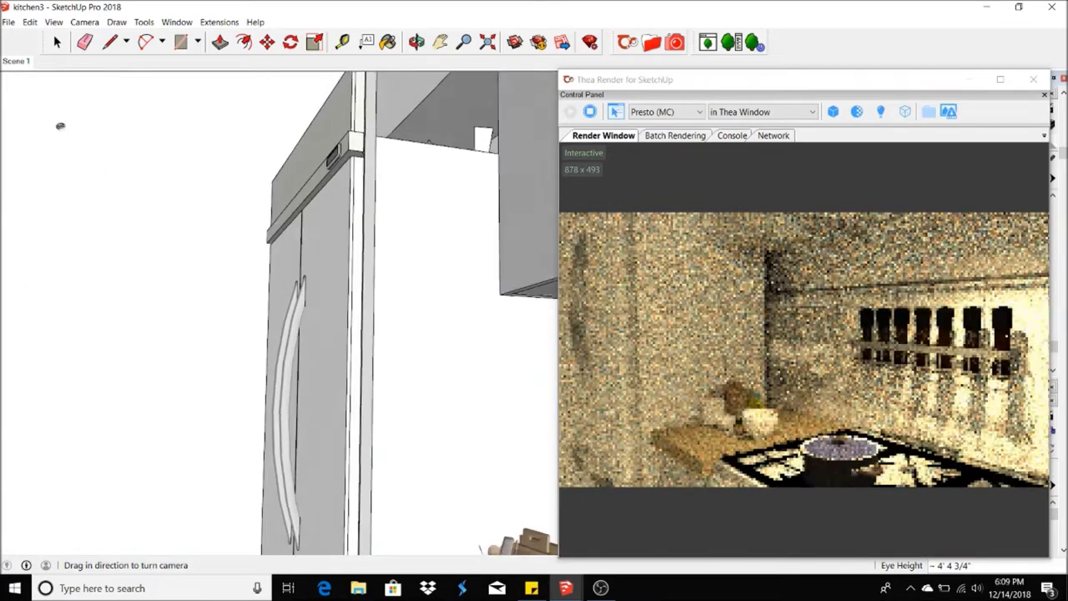
- Return to Scene 1, zoom toward the floor and show the Thea Browser's Materials folder
{"action": "left_click", "coordinate": [14, 62]}
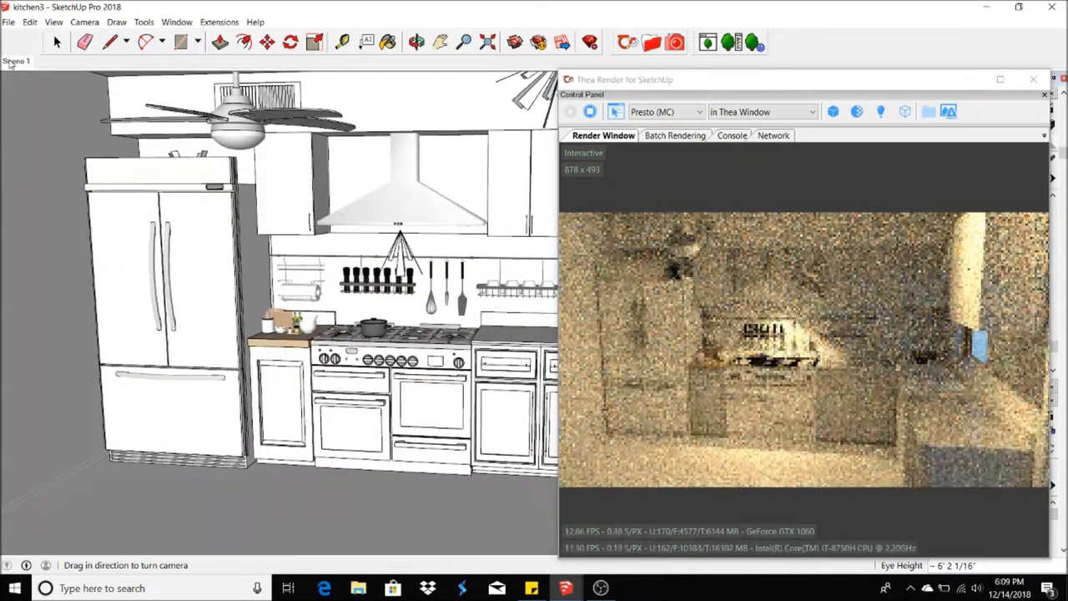
{"action": "scroll", "coordinate": [271, 488], "scroll_direction": "up", "scroll_amount": 4}
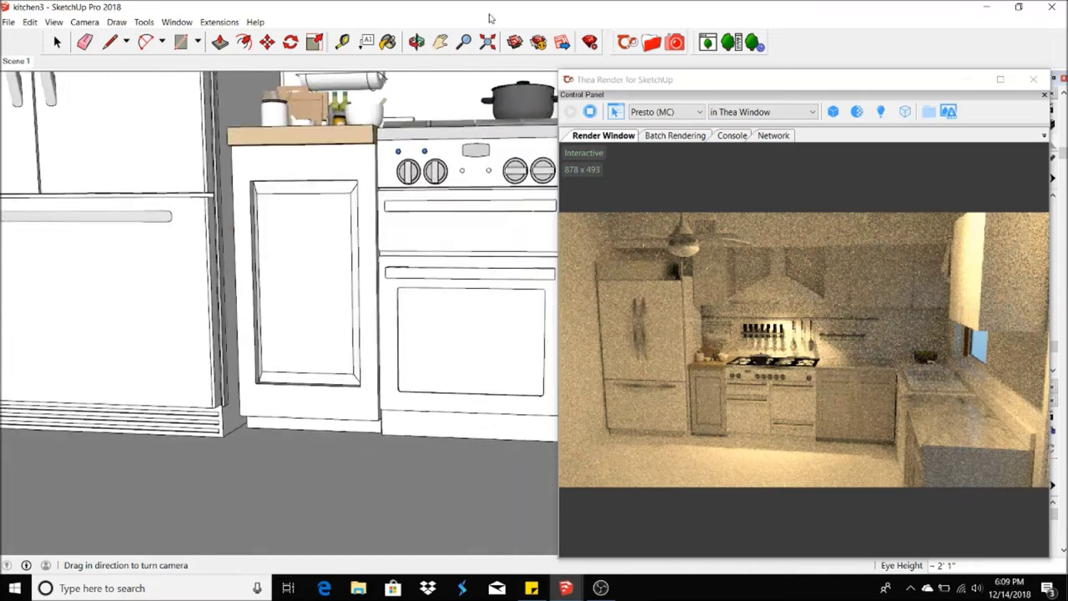
{"action": "scroll", "coordinate": [252, 511], "scroll_direction": "up", "scroll_amount": 2}
{"action": "key", "text": "space"}
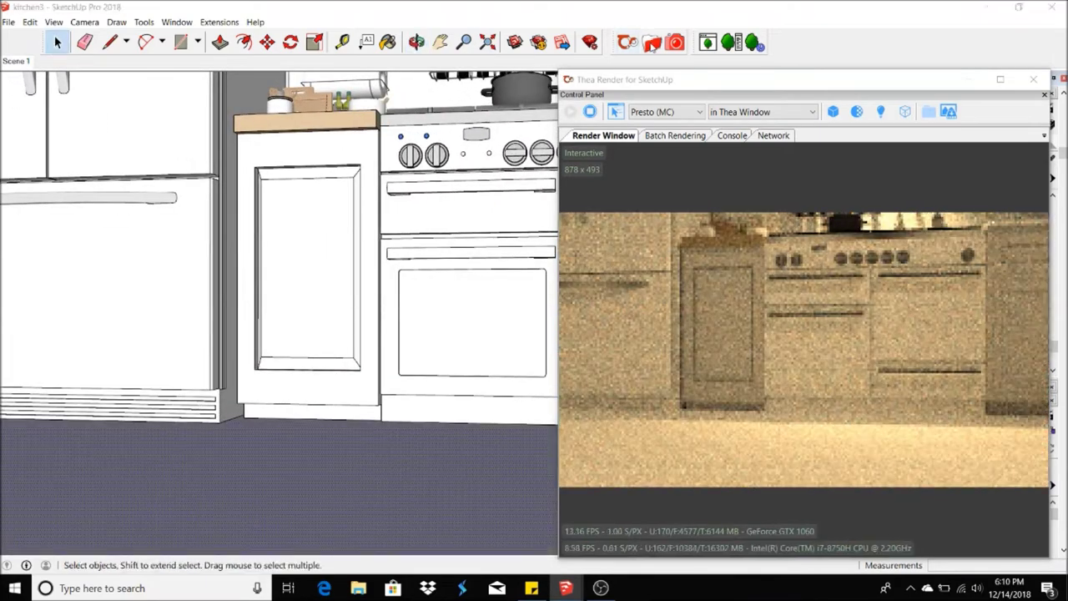
{"action": "left_click", "coordinate": [652, 42]}
{"action": "left_click", "coordinate": [276, 114]}
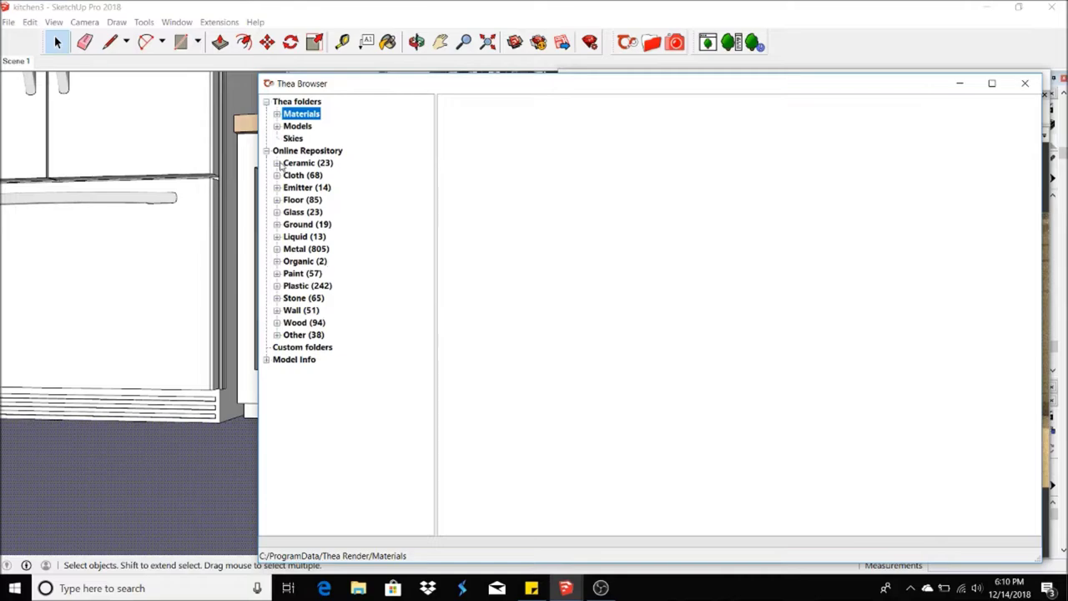
- Apply the Black_Marquina ceramic tile to the floor and orbit close to inspect it
{"action": "left_click", "coordinate": [276, 162]}
{"action": "left_click", "coordinate": [306, 198]}
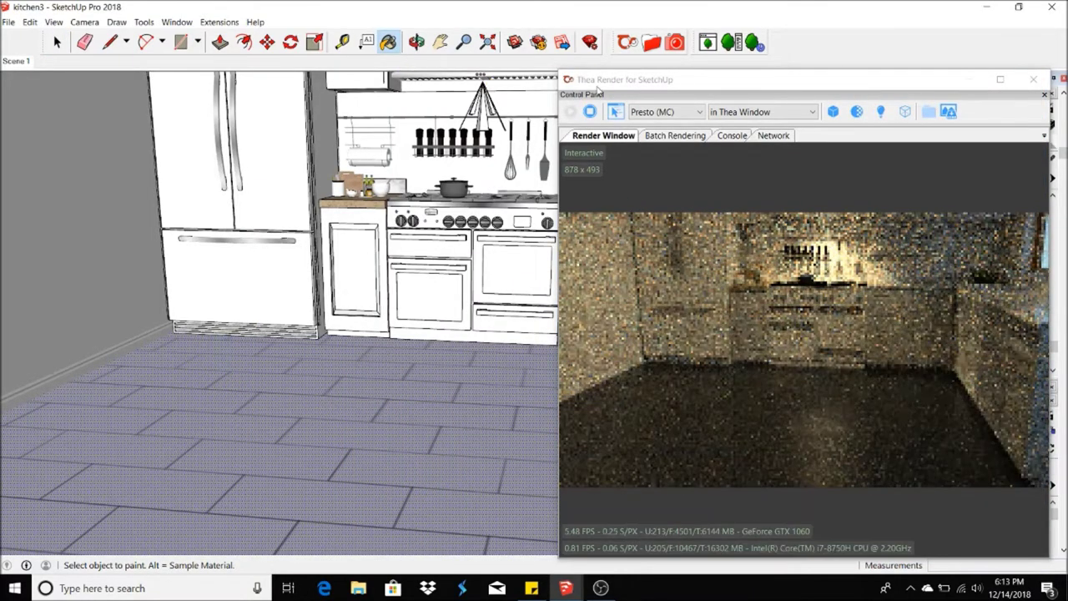
{"action": "left_click_drag", "start_coordinate": [599, 80], "coordinate": [541, 81]}
{"action": "scroll", "coordinate": [393, 256], "scroll_direction": "up", "scroll_amount": 3}
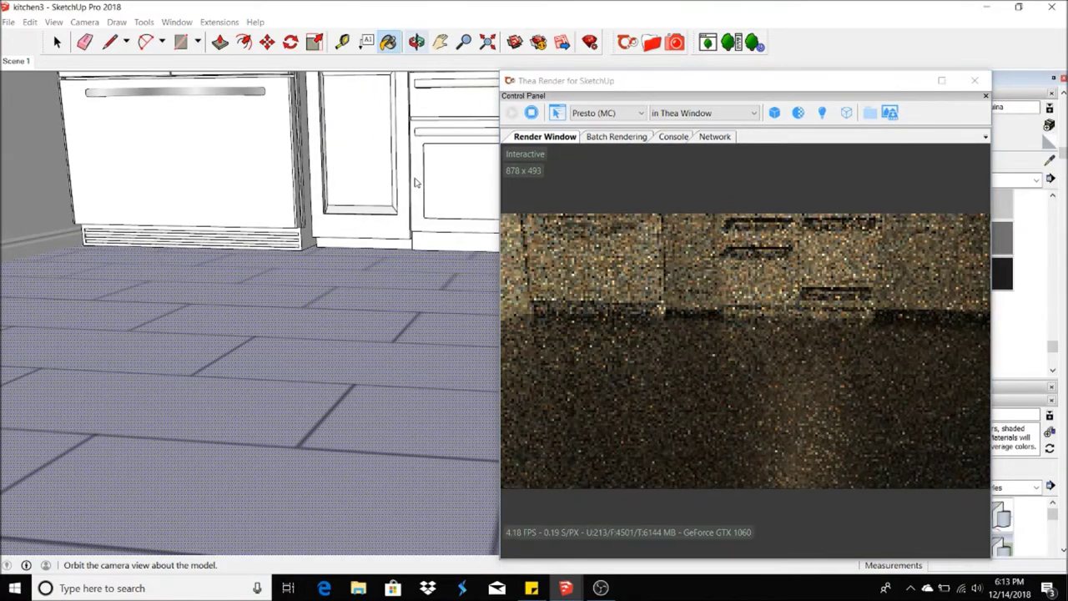
{"action": "middle_click_drag", "start_coordinate": [393, 255], "coordinate": [424, 284]}
{"action": "left_click_drag", "start_coordinate": [714, 85], "coordinate": [561, 72]}
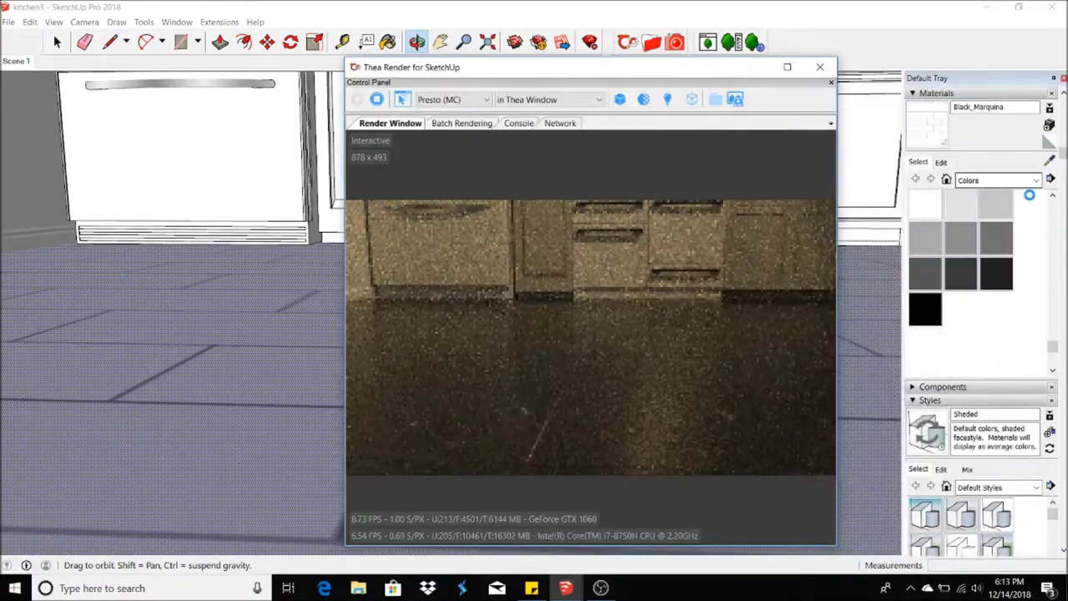
- Change the floor texture size in the material's Edit settings, then return to Scene 1
{"action": "left_click", "coordinate": [941, 164]}
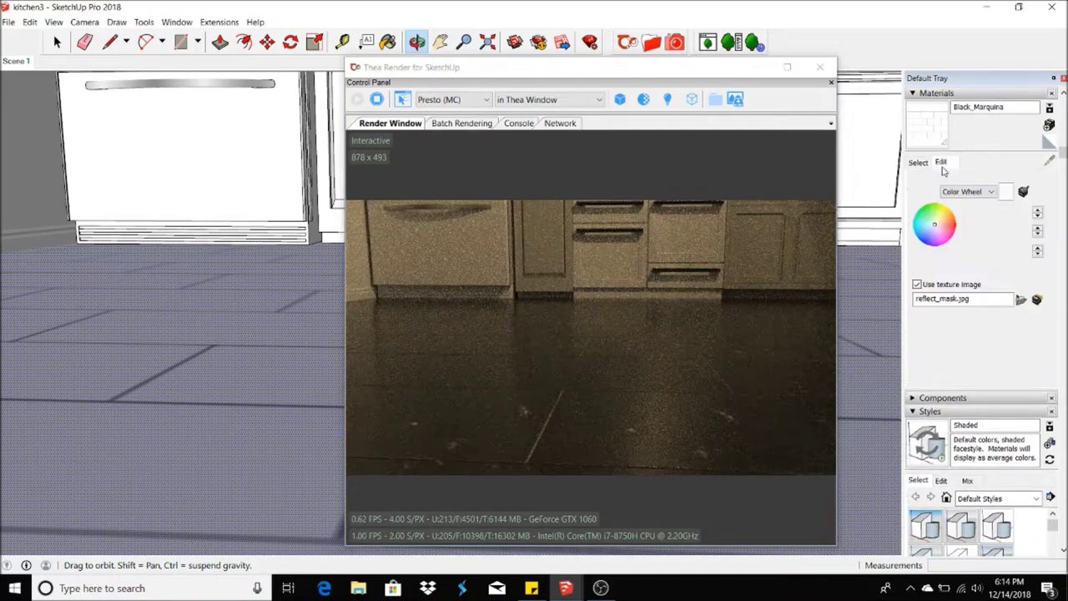
{"action": "key", "text": "Return"}
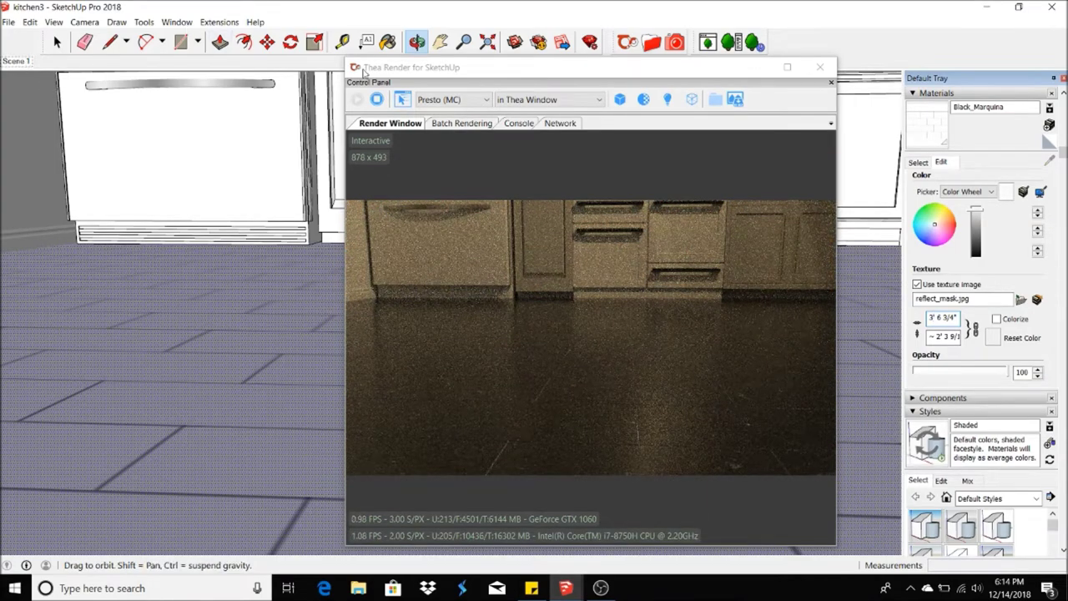
{"action": "left_click", "coordinate": [15, 60]}
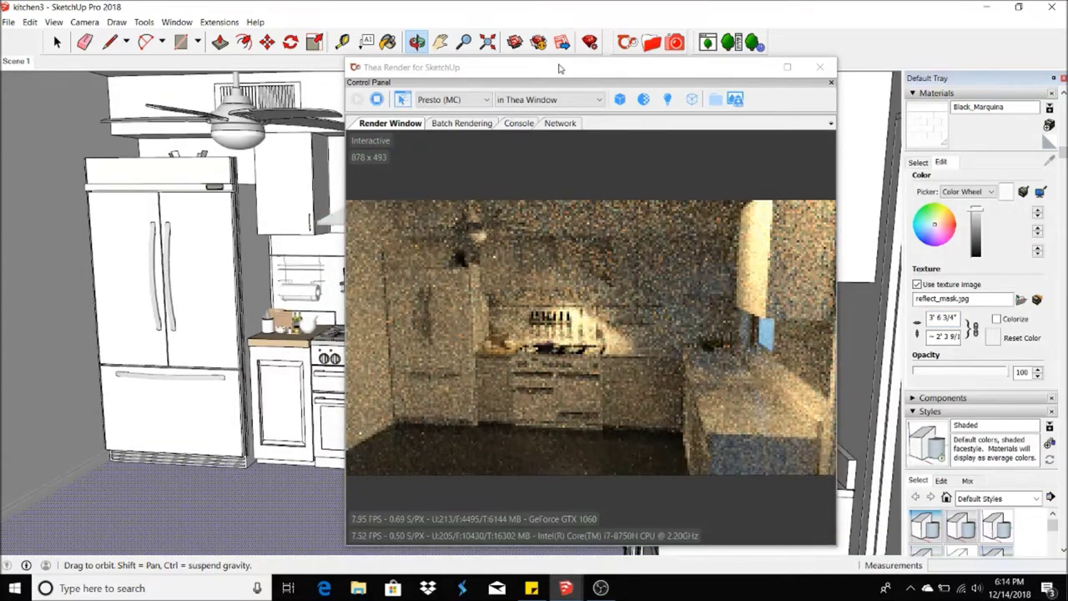
{"action": "left_click_drag", "start_coordinate": [559, 69], "coordinate": [759, 76]}
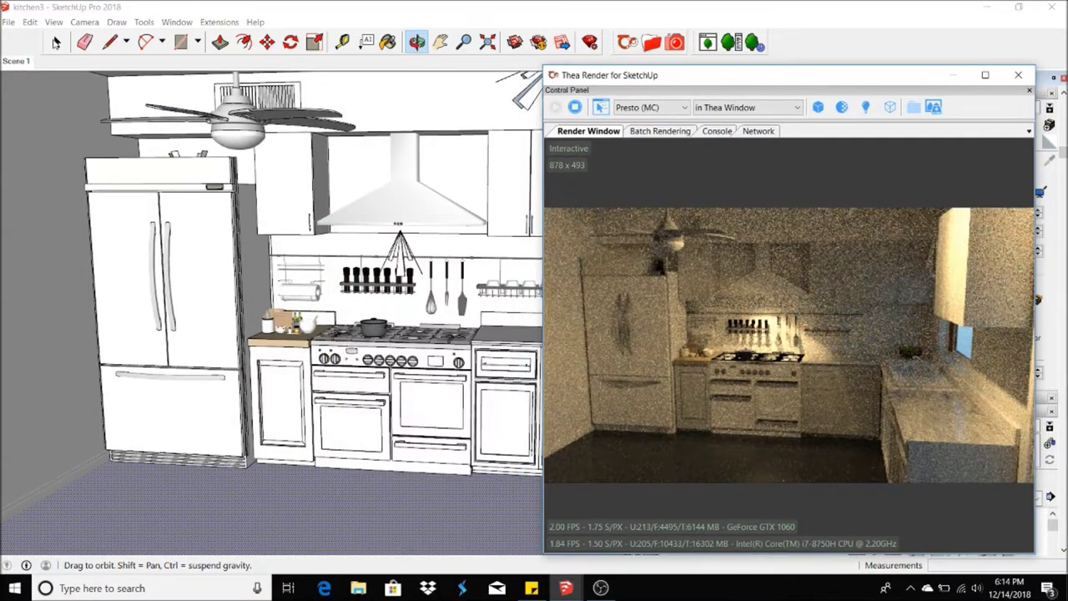
{"action": "left_click", "coordinate": [56, 43]}
- Zoom in and open the cabinet beside the stove, then clear the selection
{"action": "scroll", "coordinate": [287, 316], "scroll_direction": "up", "scroll_amount": 2}
{"action": "scroll", "coordinate": [288, 315], "scroll_direction": "up", "scroll_amount": 2}
{"action": "scroll", "coordinate": [288, 315], "scroll_direction": "up", "scroll_amount": 2}
{"action": "double_click", "coordinate": [288, 315]}
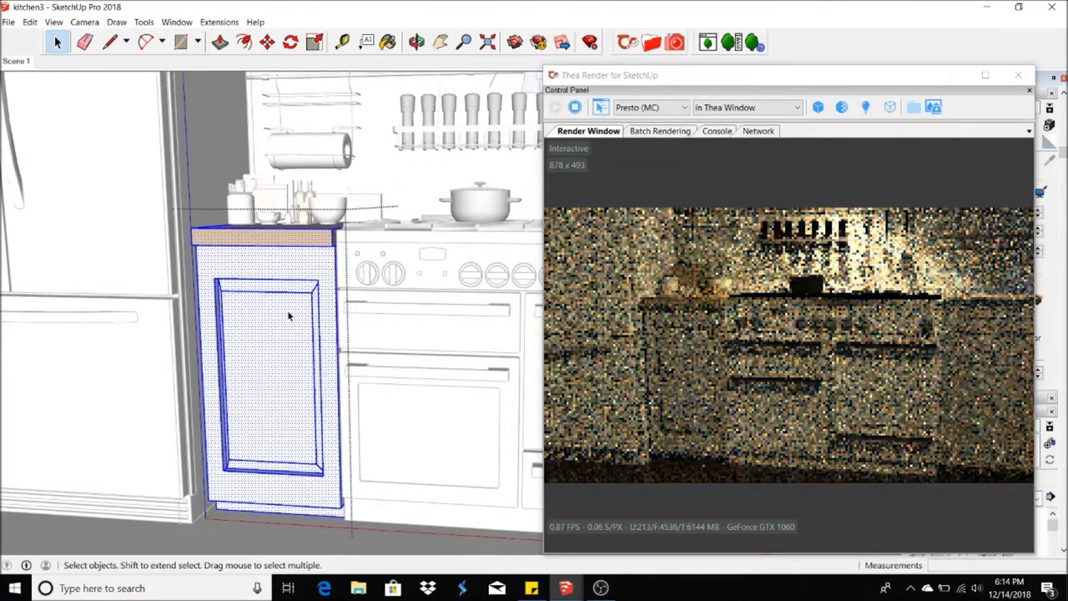
{"action": "key", "text": "Escape"}
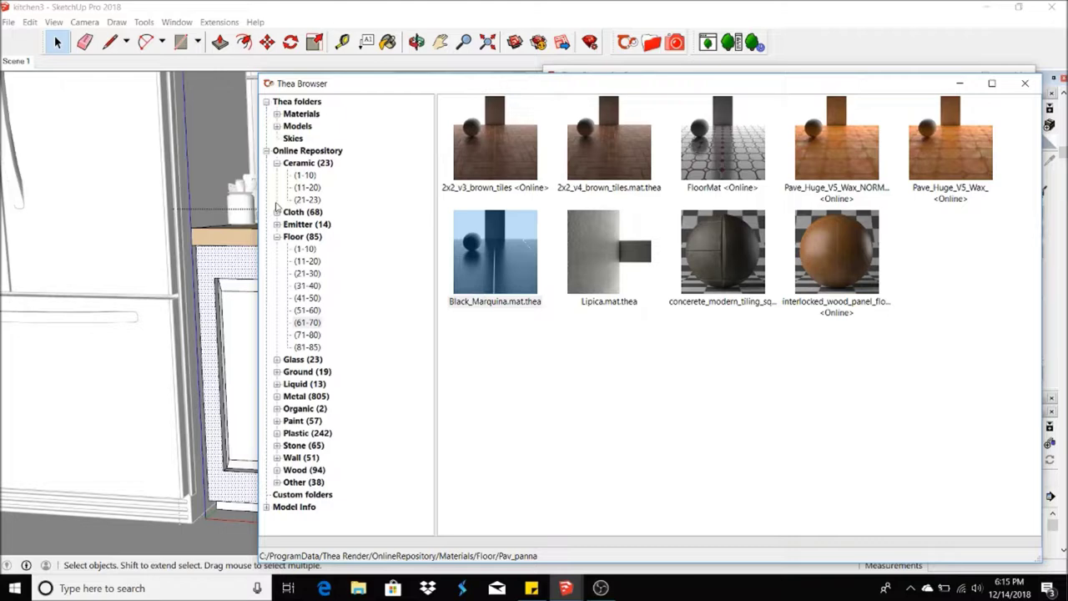
- Load the Matte_White material from the local Materials > Matte folder for painting
{"action": "left_click", "coordinate": [266, 150]}
{"action": "left_click", "coordinate": [276, 114]}
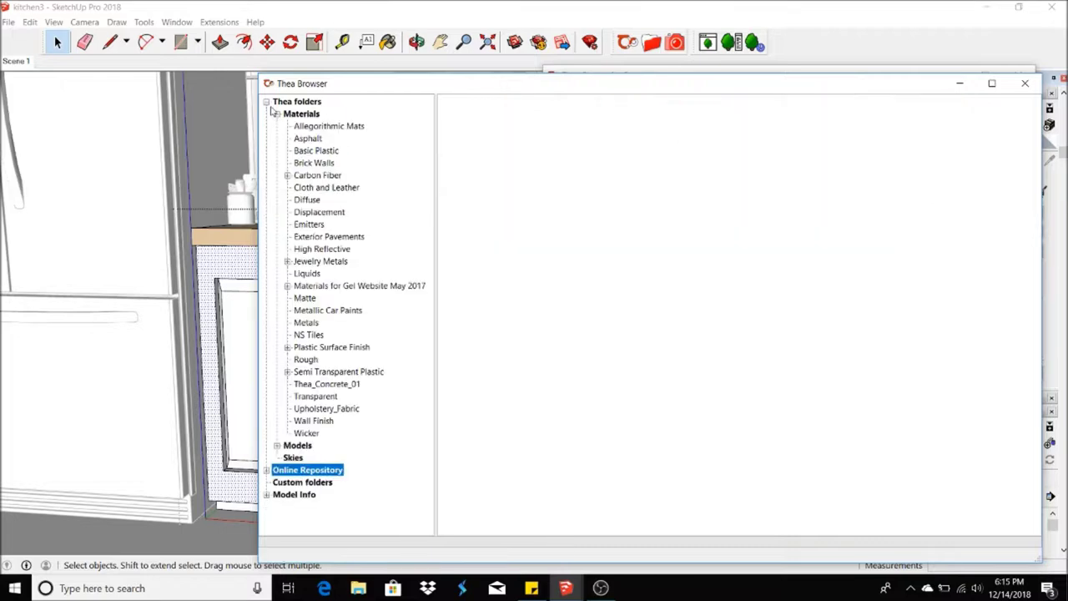
{"action": "left_click", "coordinate": [303, 298]}
{"action": "left_click", "coordinate": [614, 260]}
{"action": "double_click", "coordinate": [613, 260]}
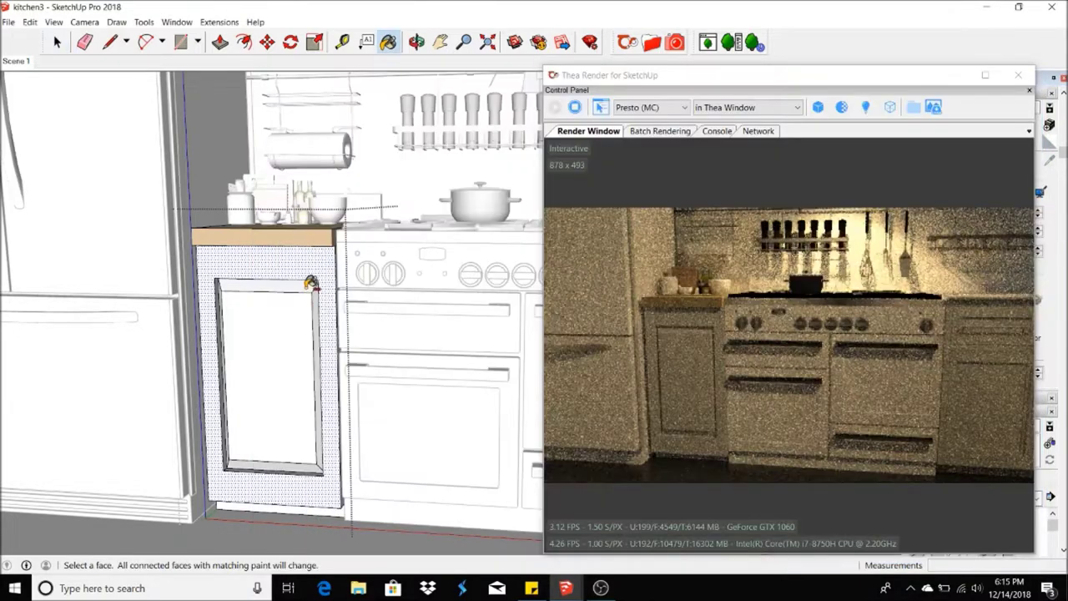
- Paint the cabinet right of the stove with Matte_White
{"action": "middle_click_drag", "start_coordinate": [319, 262], "coordinate": [217, 251]}
{"action": "left_click", "coordinate": [440, 41]}
{"action": "left_click_drag", "start_coordinate": [376, 293], "coordinate": [201, 308]}
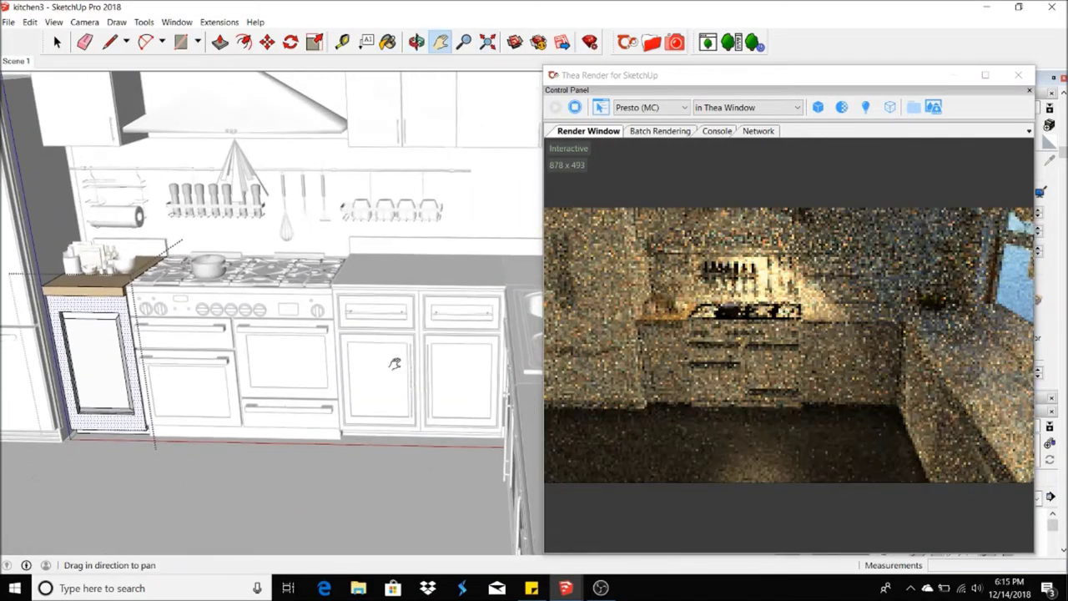
{"action": "left_click", "coordinate": [57, 46]}
{"action": "left_click", "coordinate": [399, 374]}
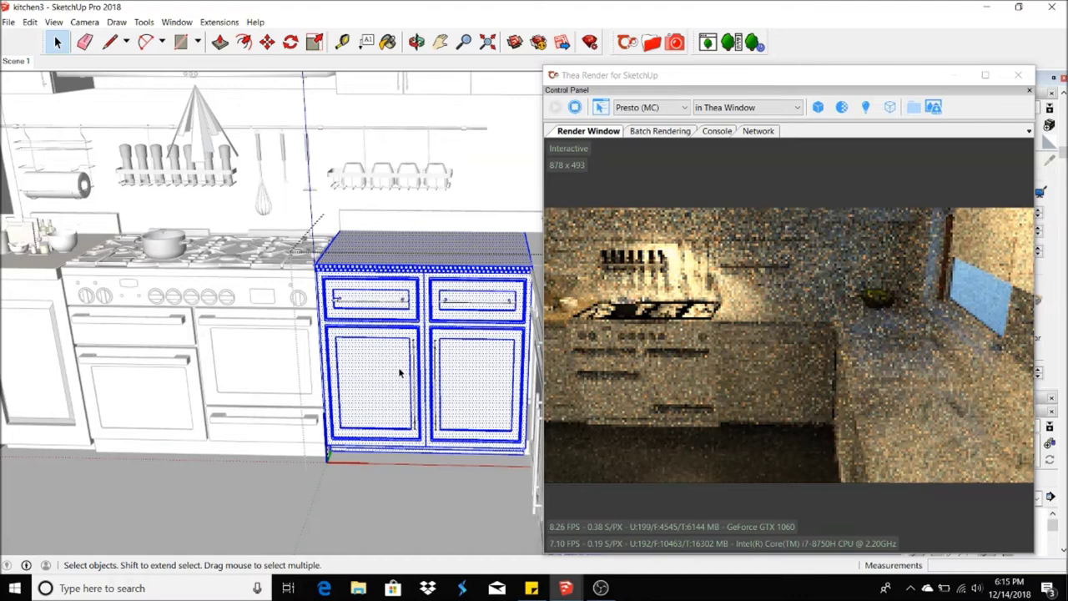
{"action": "left_click", "coordinate": [388, 42]}
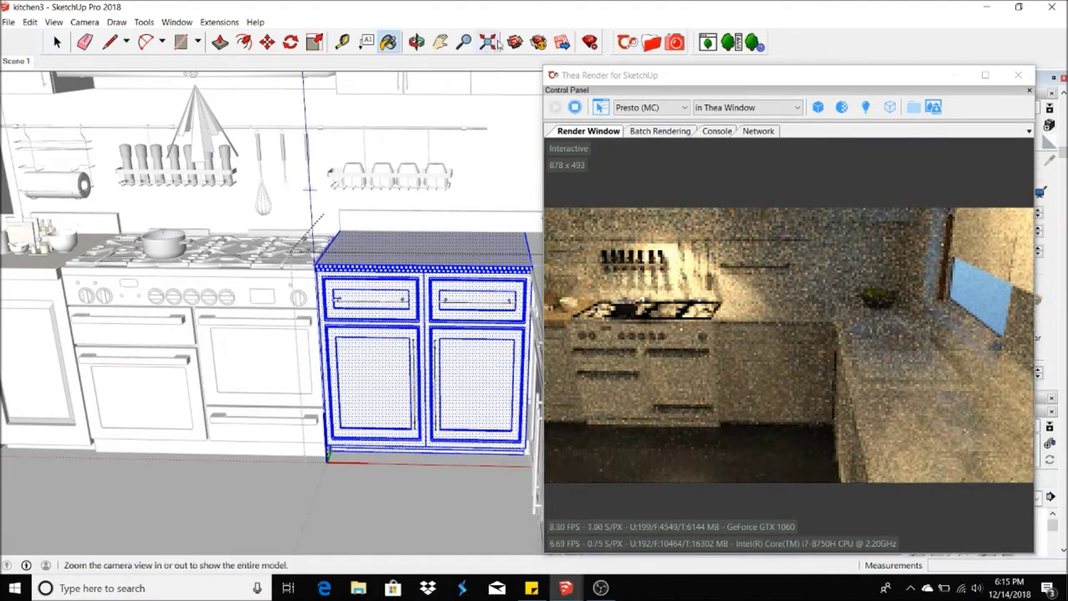
- Paint the sink cabinet door panels Matte_White and return to Scene 1
{"action": "left_click", "coordinate": [440, 42]}
{"action": "mouse_move", "coordinate": [501, 296]}
{"action": "left_mouse_down"}
{"action": "mouse_move", "coordinate": [268, 293]}
{"action": "mouse_move", "coordinate": [75, 269]}
{"action": "left_mouse_up"}
{"action": "left_click", "coordinate": [57, 42]}
{"action": "left_click", "coordinate": [248, 374]}
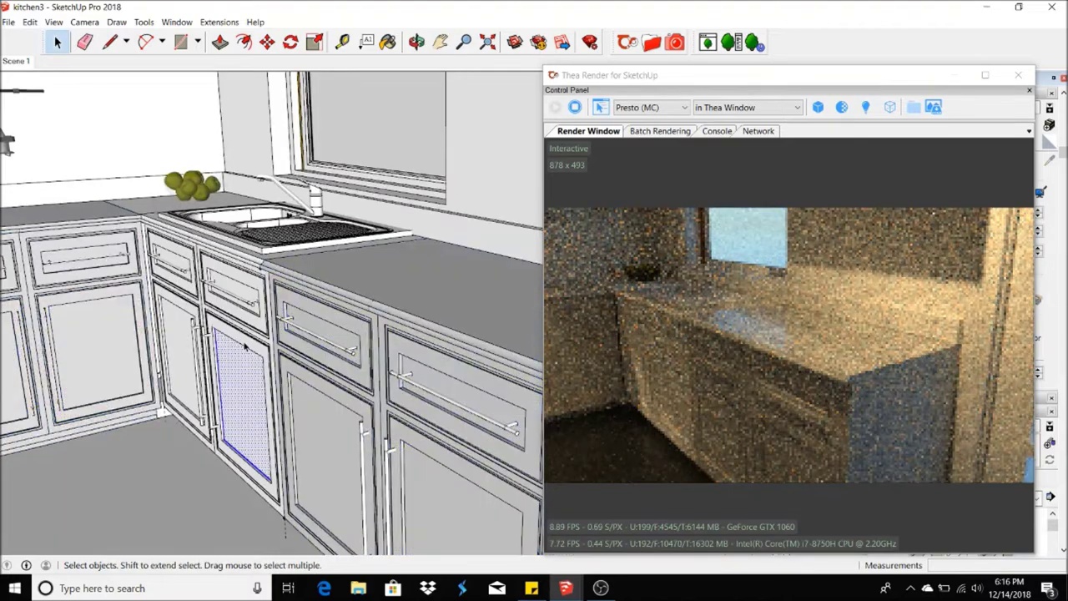
{"action": "left_click", "coordinate": [179, 351]}
{"action": "double_click", "coordinate": [179, 350]}
{"action": "key", "text": "b"}
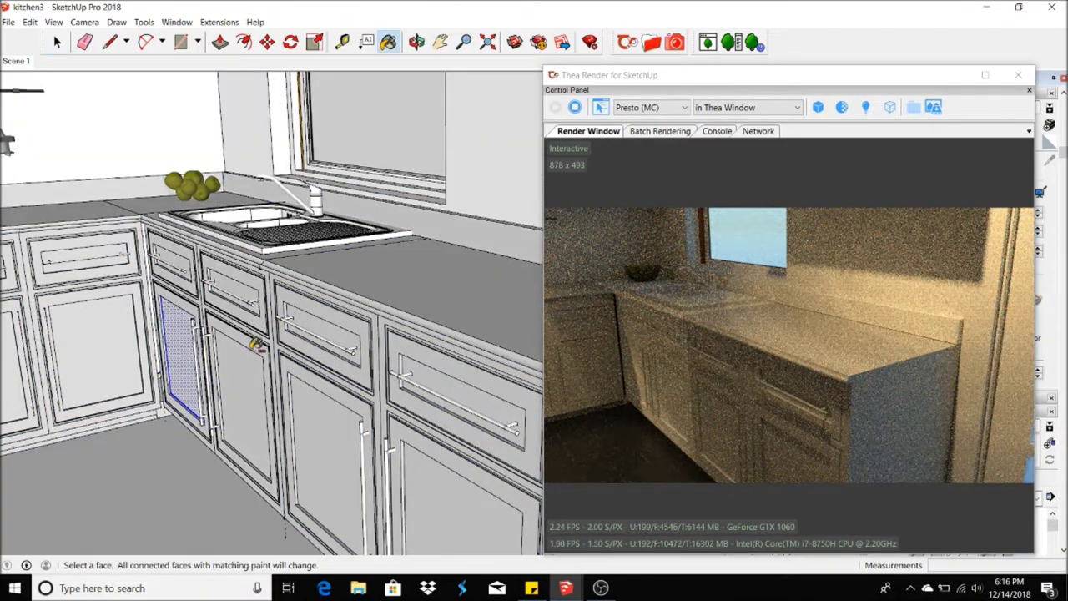
{"action": "left_click", "coordinate": [253, 344], "text": "ctrl"}
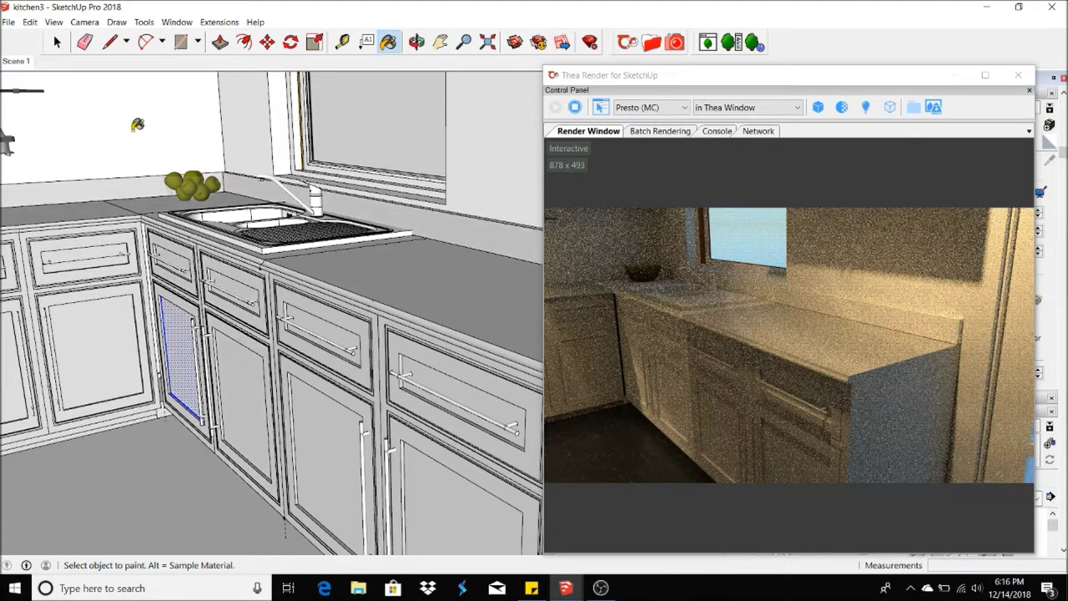
{"action": "key", "text": "space"}
{"action": "left_click", "coordinate": [17, 59]}
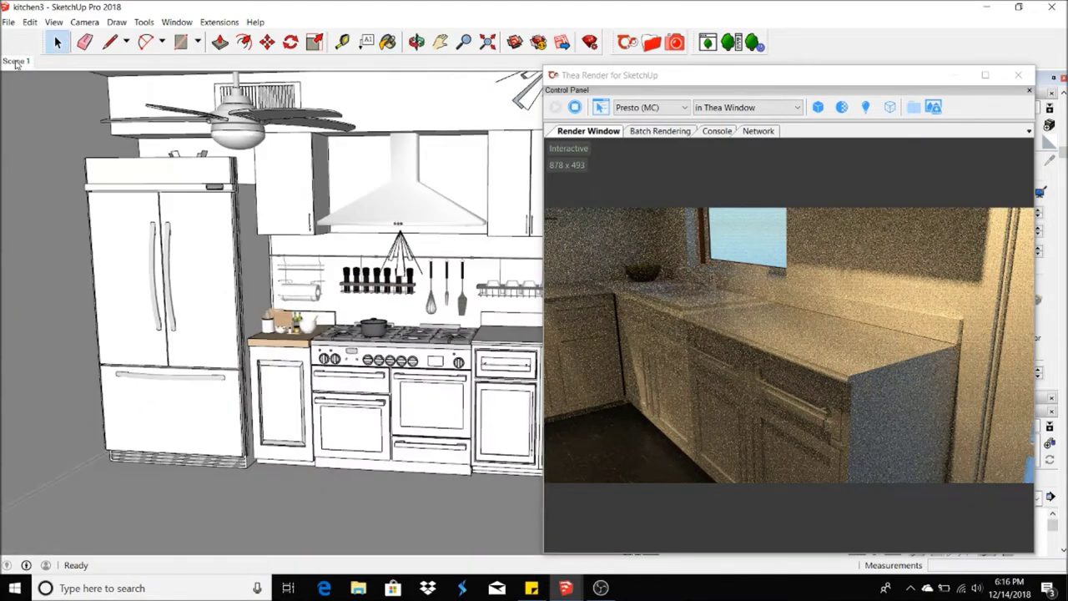
- Paint the stove-side counter's front edge with a wood from the Thea Online Repository
{"action": "scroll", "coordinate": [287, 310], "scroll_direction": "up", "scroll_amount": 3}
{"action": "scroll", "coordinate": [217, 343], "scroll_direction": "up", "scroll_amount": 3}
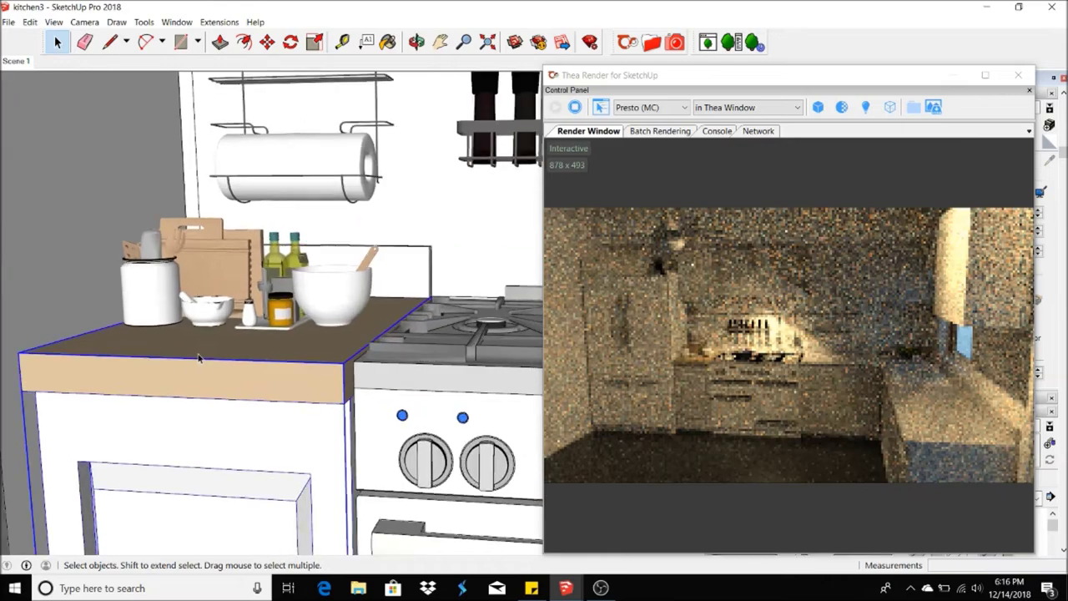
{"action": "scroll", "coordinate": [207, 348], "scroll_direction": "up", "scroll_amount": 3}
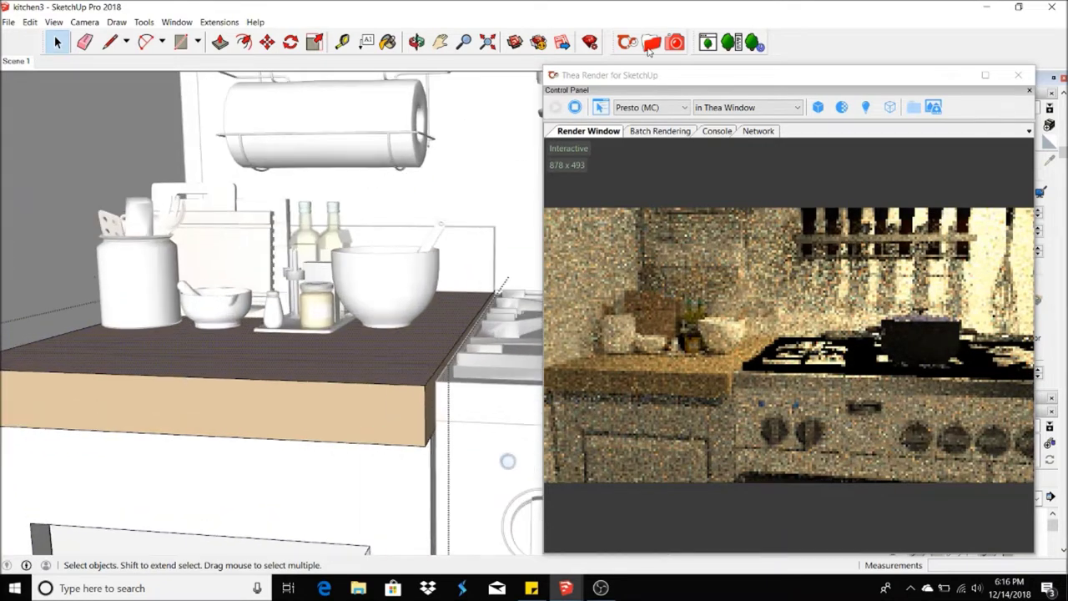
{"action": "left_click", "coordinate": [652, 42]}
{"action": "left_click", "coordinate": [277, 445]}
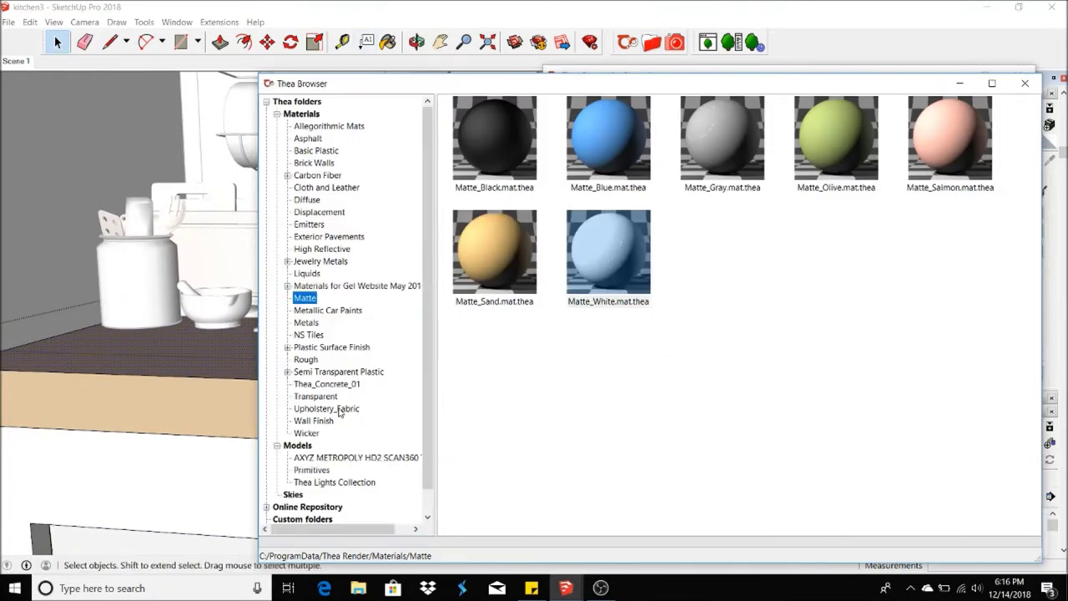
{"action": "left_click", "coordinate": [266, 482]}
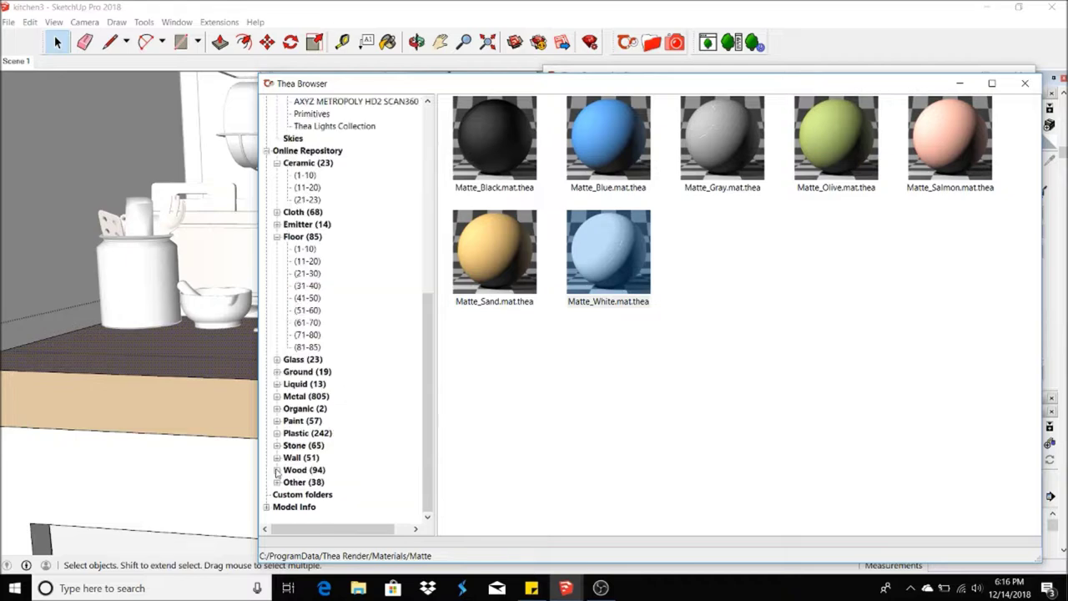
{"action": "left_click", "coordinate": [306, 359]}
{"action": "double_click", "coordinate": [494, 138]}
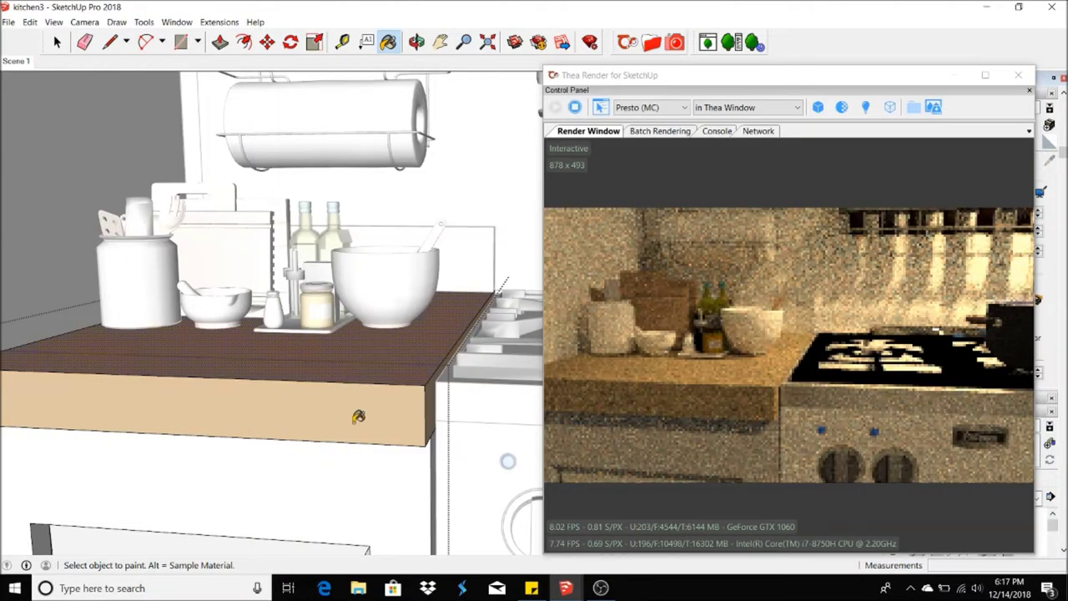
{"action": "left_click", "coordinate": [432, 393]}
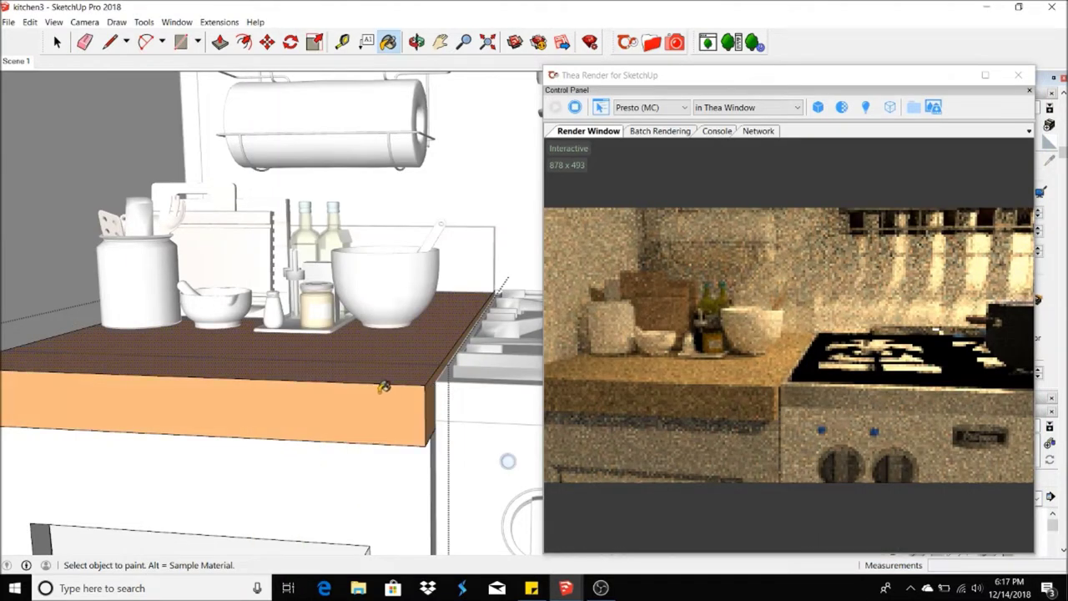
{"action": "middle_click_drag", "start_coordinate": [383, 388], "coordinate": [317, 367]}
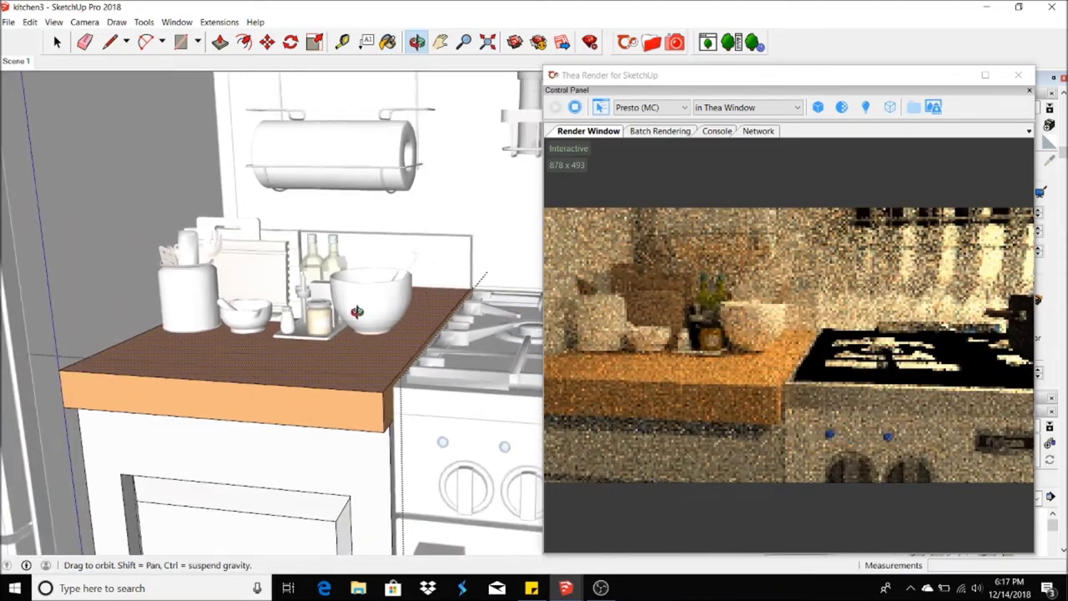
- Orbit to the grey countertop, open the cabinet group and select its top face
{"action": "scroll", "coordinate": [525, 349], "scroll_direction": "down", "scroll_amount": 5}
{"action": "mouse_move", "coordinate": [501, 351]}
{"action": "middle_mouse_down"}
{"action": "mouse_move", "coordinate": [524, 348]}
{"action": "mouse_move", "coordinate": [461, 339]}
{"action": "middle_mouse_up"}
{"action": "scroll", "coordinate": [524, 348], "scroll_direction": "up", "scroll_amount": 4}
{"action": "scroll", "coordinate": [461, 339], "scroll_direction": "up", "scroll_amount": 3}
{"action": "scroll", "coordinate": [279, 381], "scroll_direction": "up", "scroll_amount": 3}
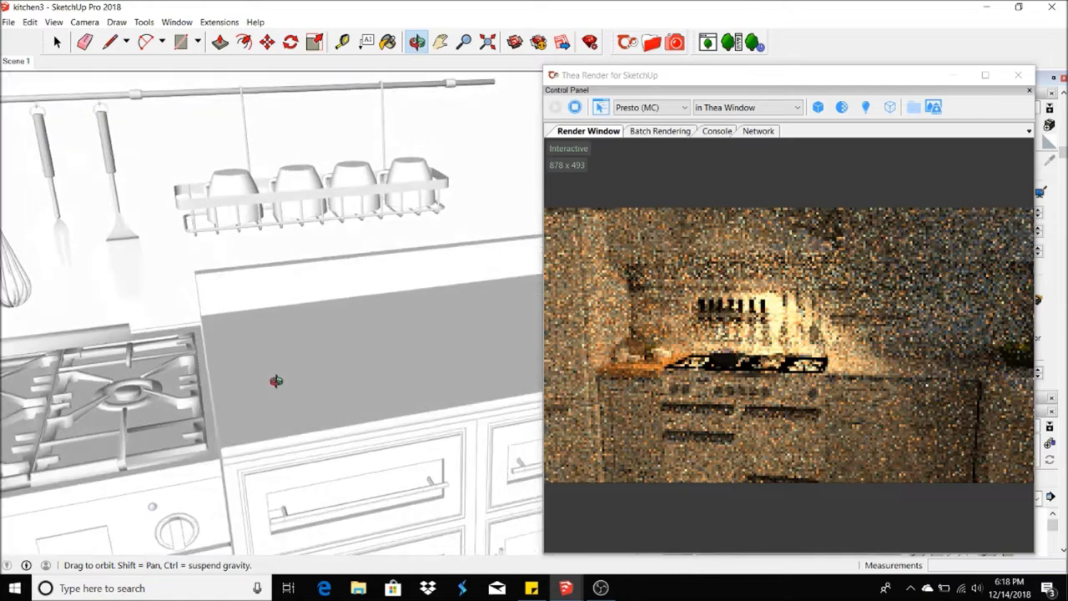
{"action": "scroll", "coordinate": [211, 401], "scroll_direction": "up", "scroll_amount": 3}
{"action": "middle_click_drag", "start_coordinate": [211, 401], "coordinate": [382, 312]}
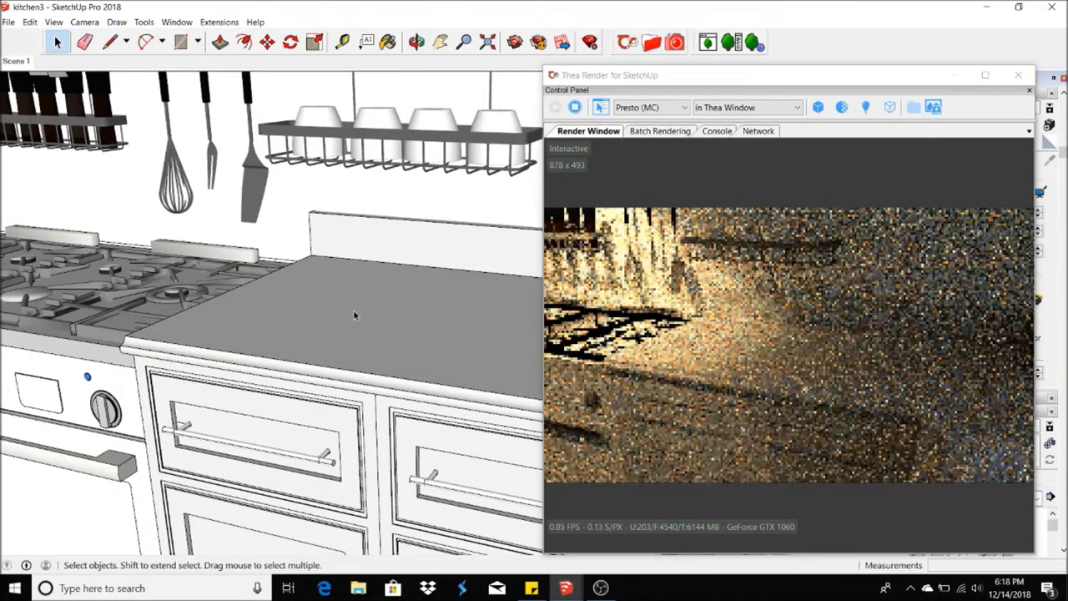
{"action": "left_click", "coordinate": [315, 313]}
{"action": "double_click", "coordinate": [314, 312]}
{"action": "left_click", "coordinate": [315, 298]}
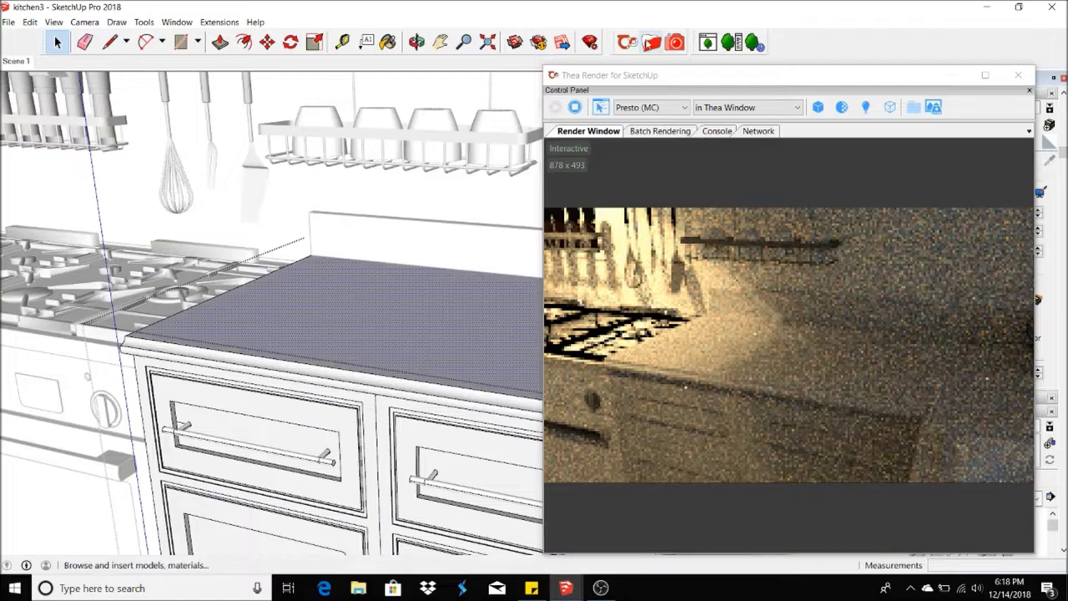
- Choose the NS Tiles 2x2_08 material in the Thea Browser
{"action": "left_click", "coordinate": [652, 42]}
{"action": "left_click", "coordinate": [276, 114]}
{"action": "scroll", "coordinate": [315, 249], "scroll_direction": "up", "scroll_amount": 3}
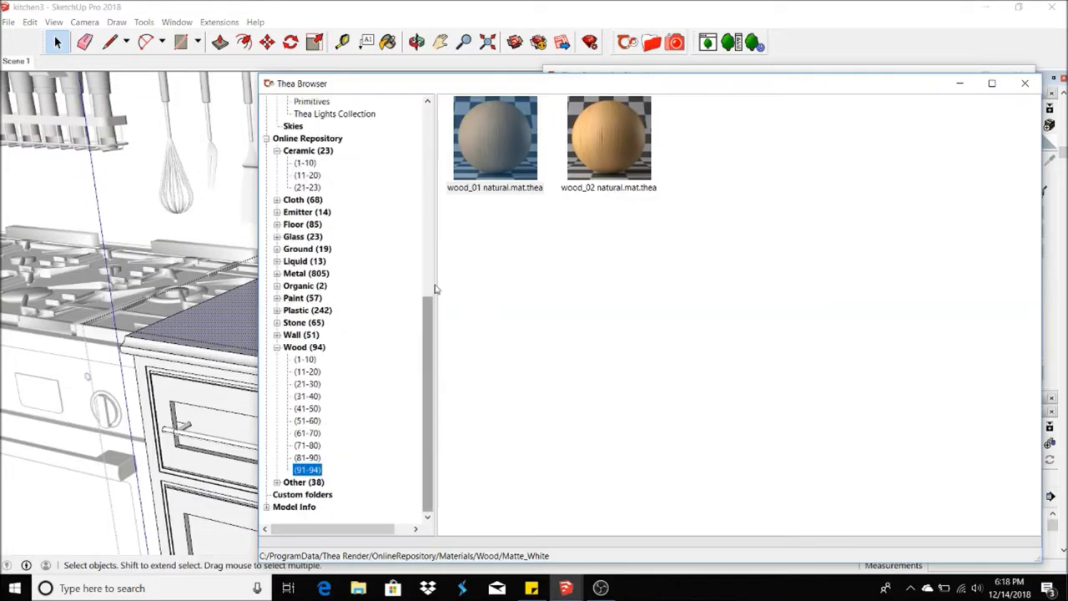
{"action": "scroll", "coordinate": [315, 249], "scroll_direction": "up", "scroll_amount": 8}
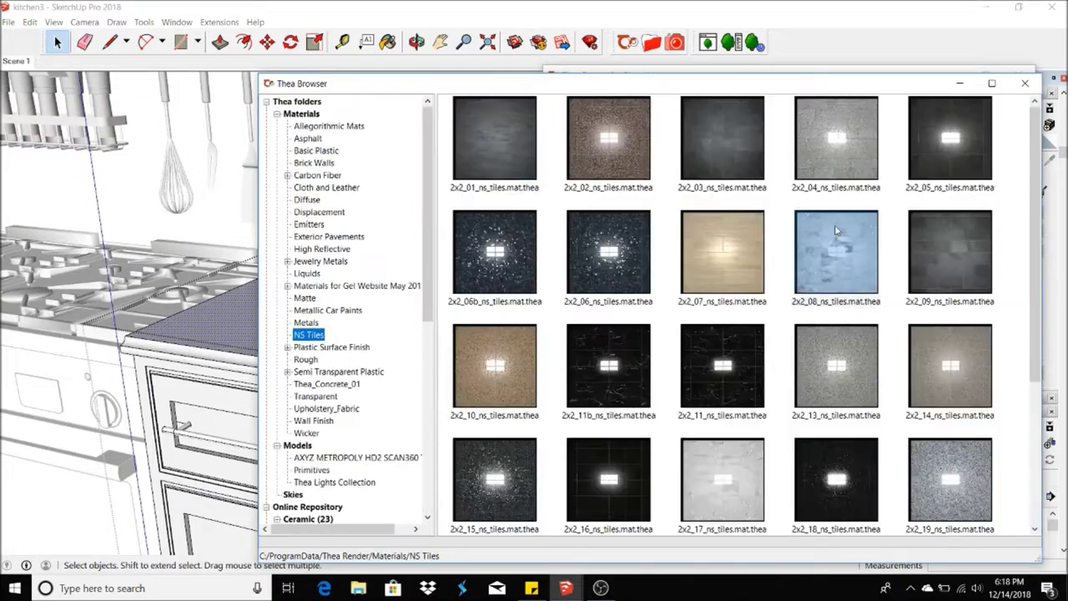
{"action": "left_click", "coordinate": [836, 267]}
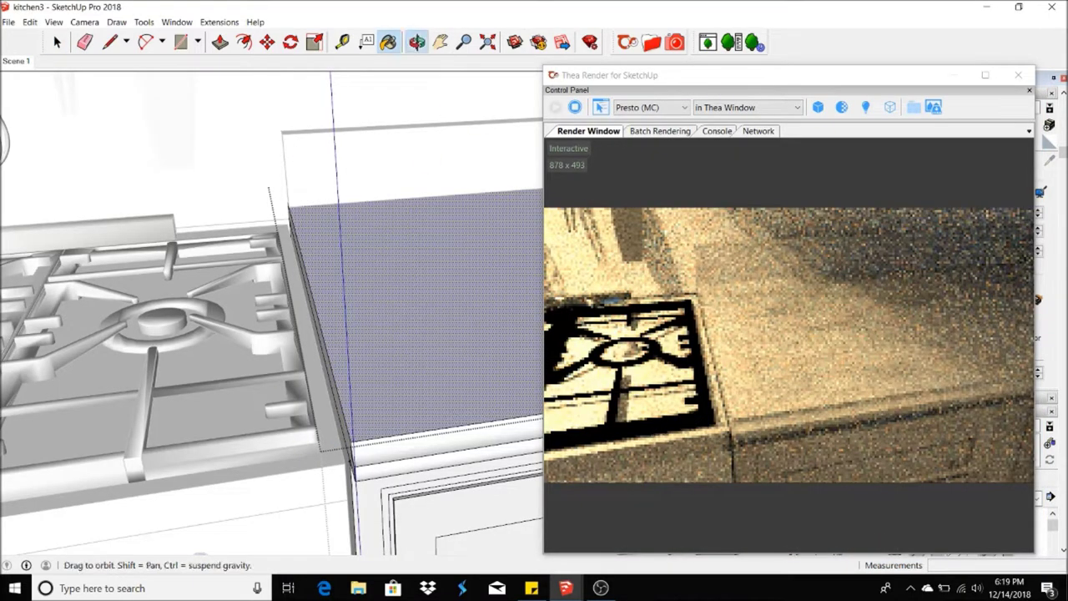
- Paint the large countertop face by the apples with the 2x2_08 tile
{"action": "mouse_move", "coordinate": [372, 357]}
{"action": "left_mouse_down"}
{"action": "mouse_move", "coordinate": [489, 317]}
{"action": "mouse_move", "coordinate": [279, 317]}
{"action": "mouse_move", "coordinate": [415, 373]}
{"action": "mouse_move", "coordinate": [173, 234]}
{"action": "mouse_move", "coordinate": [348, 253]}
{"action": "mouse_move", "coordinate": [384, 76]}
{"action": "left_mouse_up"}
{"action": "left_click", "coordinate": [440, 41]}
{"action": "mouse_move", "coordinate": [260, 279]}
{"action": "left_mouse_down"}
{"action": "mouse_move", "coordinate": [142, 314]}
{"action": "mouse_move", "coordinate": [119, 366]}
{"action": "left_mouse_up"}
{"action": "left_click_drag", "start_coordinate": [81, 65], "coordinate": [114, 69]}
{"action": "key", "text": "space"}
{"action": "scroll", "coordinate": [357, 331], "scroll_direction": "up", "scroll_amount": 2}
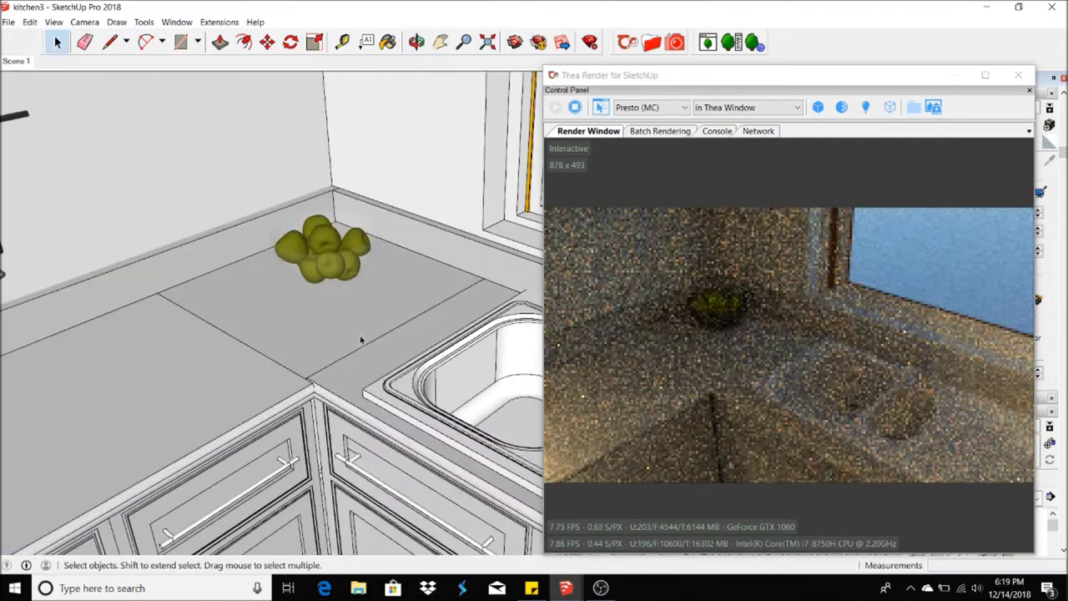
{"action": "left_click", "coordinate": [358, 323]}
{"action": "left_click", "coordinate": [389, 42]}
- Paint the narrow strip by the sink and the back-wall strip with the same tile
{"action": "key", "text": "space"}
{"action": "left_click", "coordinate": [352, 374]}
{"action": "left_click", "coordinate": [388, 41]}
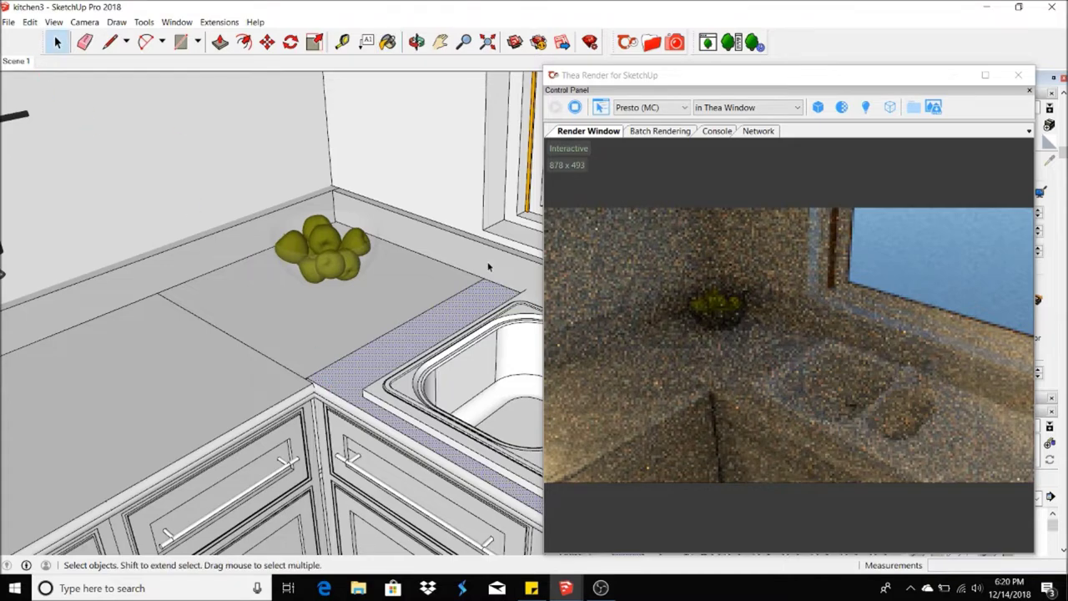
{"action": "left_click", "coordinate": [267, 213]}
{"action": "left_click", "coordinate": [388, 42]}
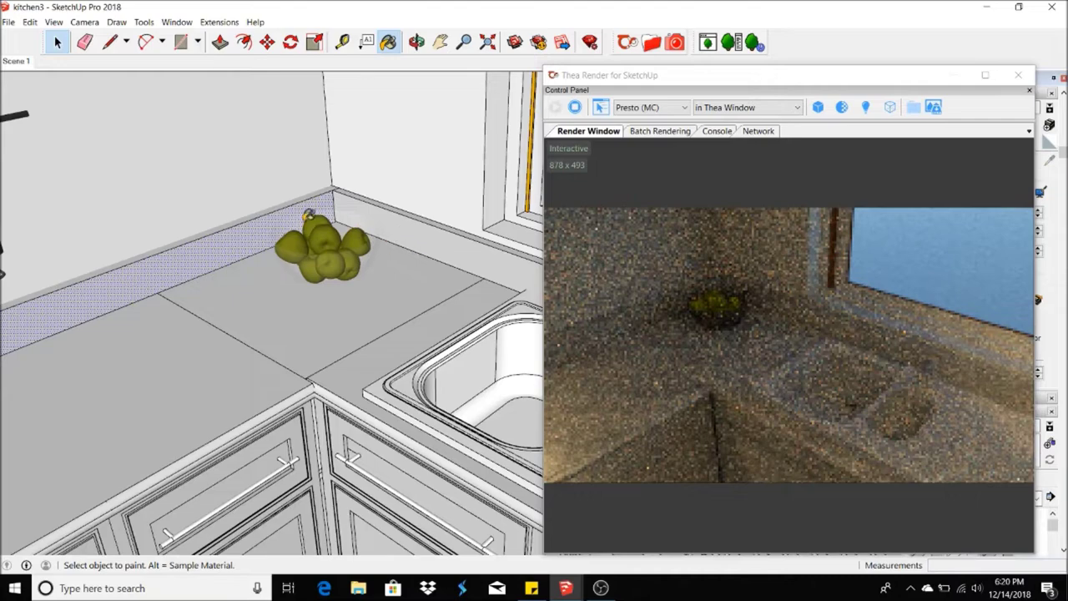
{"action": "key", "text": "space"}
{"action": "middle_click_drag", "start_coordinate": [308, 216], "coordinate": [468, 334]}
- Open the sink group and paint the basin with a Thea Metals steel material
{"action": "left_click", "coordinate": [490, 326]}
{"action": "double_click", "coordinate": [490, 326]}
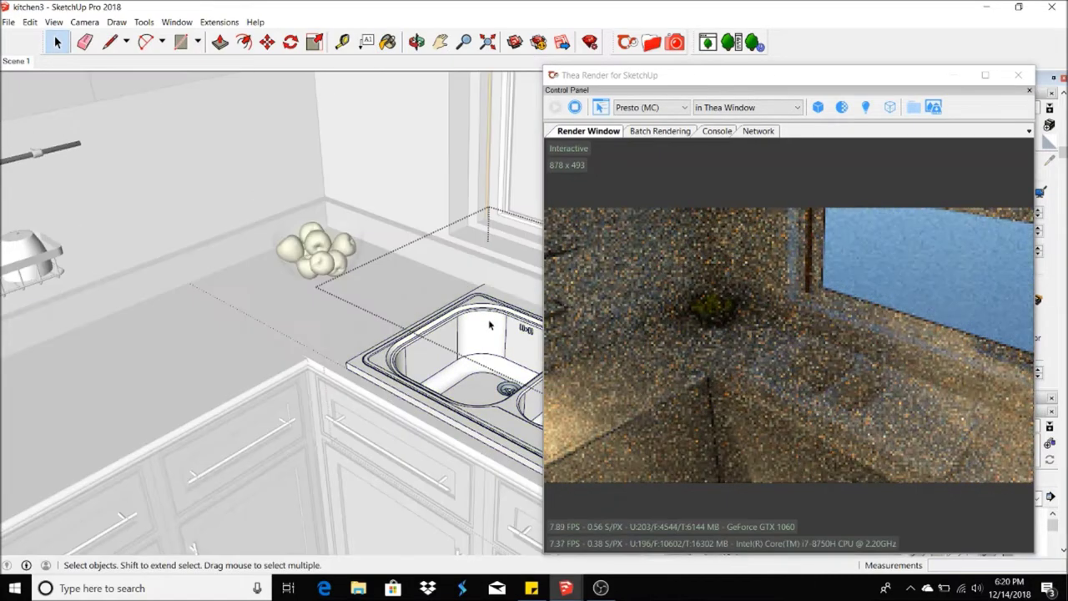
{"action": "left_click", "coordinate": [490, 326]}
{"action": "left_click", "coordinate": [440, 42]}
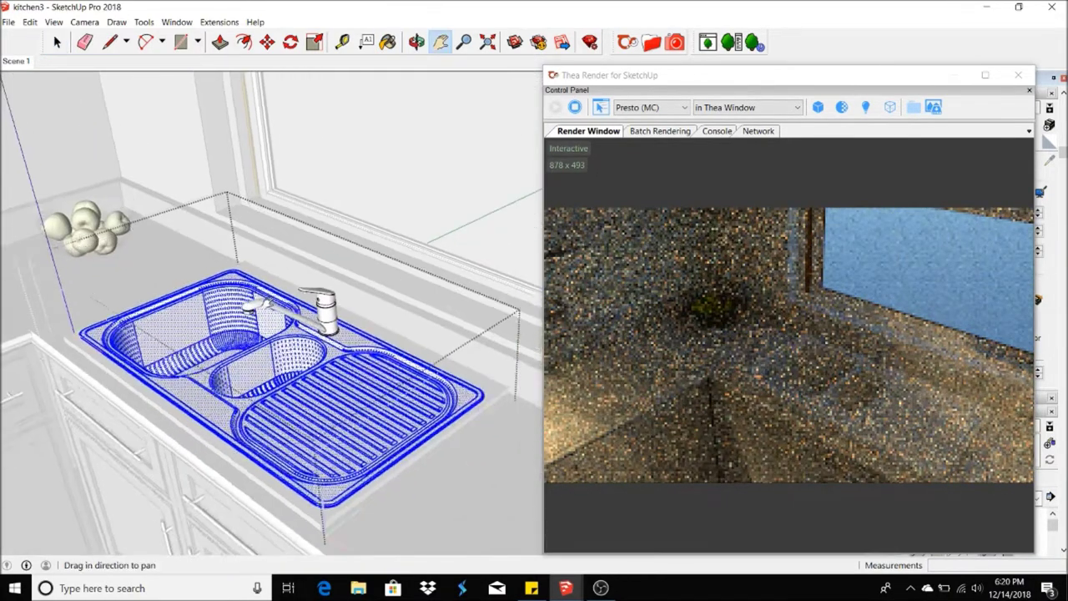
{"action": "left_click", "coordinate": [653, 43]}
{"action": "left_click", "coordinate": [302, 322]}
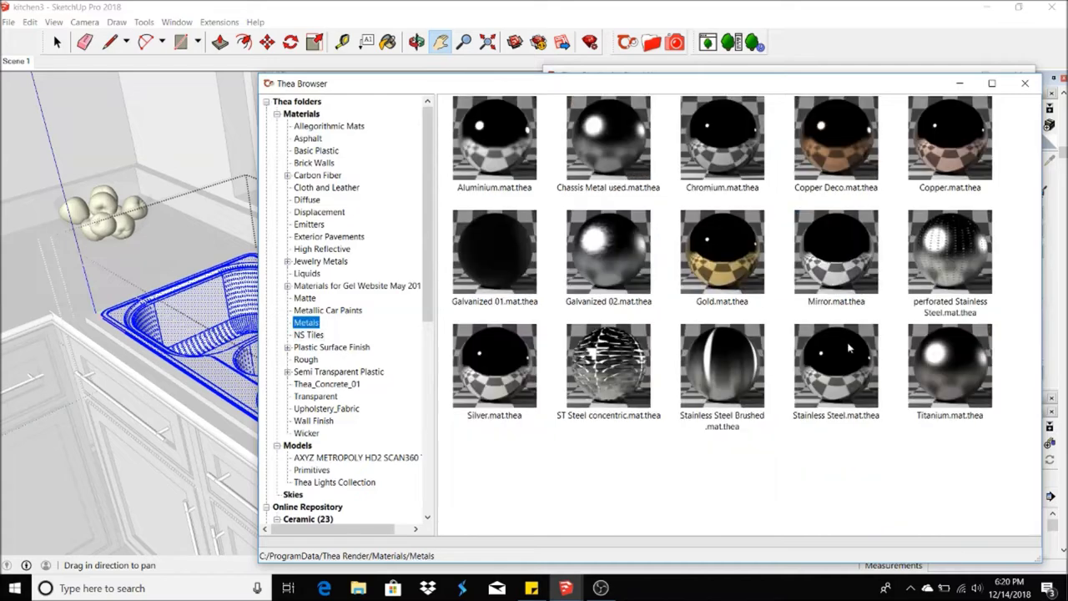
{"action": "double_click", "coordinate": [836, 367]}
{"action": "left_click", "coordinate": [226, 362]}
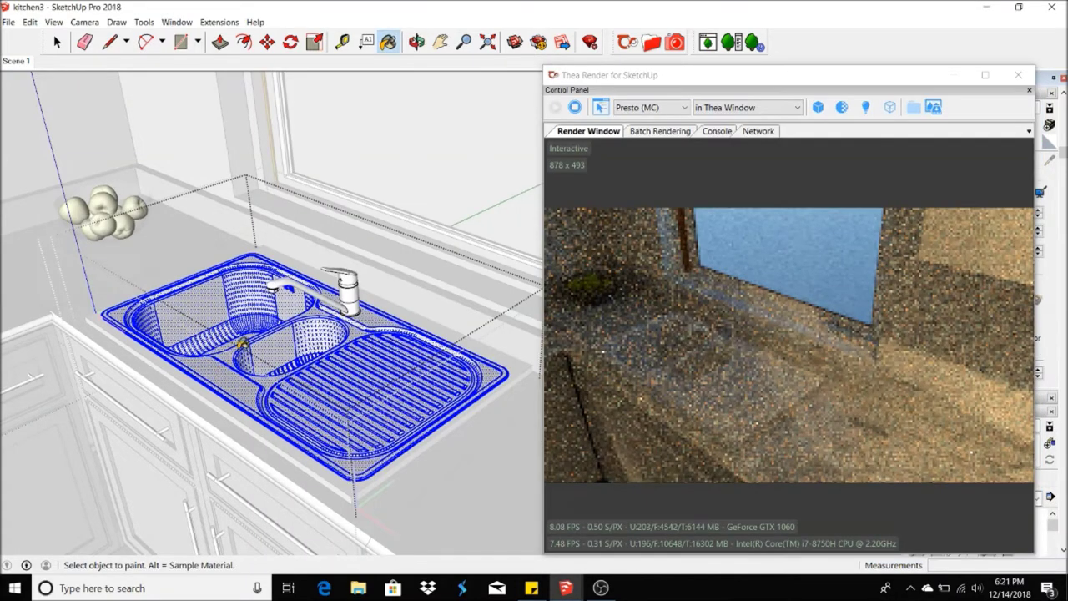
- Paint the faucet with the same steel material
{"action": "key", "text": "space"}
{"action": "scroll", "coordinate": [334, 283], "scroll_direction": "up", "scroll_amount": 5}
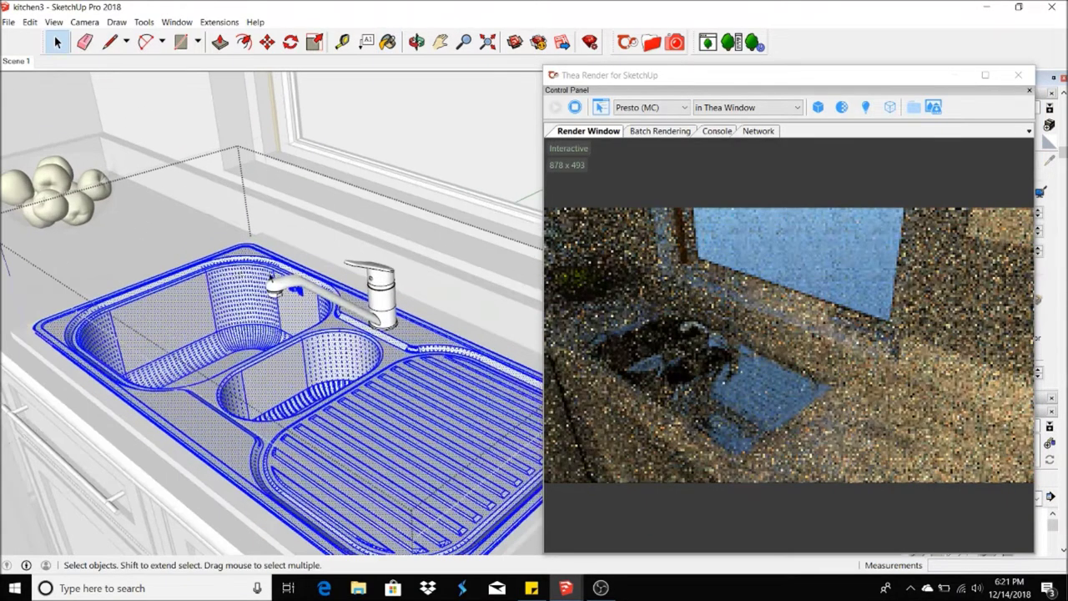
{"action": "mouse_move", "coordinate": [334, 251]}
{"action": "middle_mouse_down"}
{"action": "mouse_move", "coordinate": [409, 87]}
{"action": "mouse_move", "coordinate": [341, 217]}
{"action": "middle_mouse_up"}
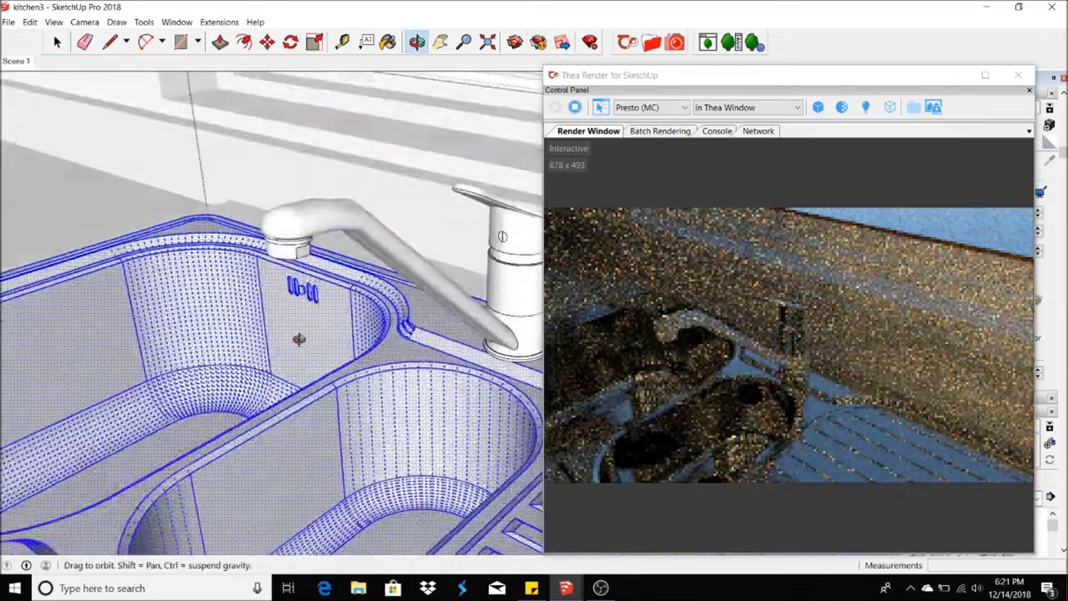
{"action": "left_click", "coordinate": [263, 186]}
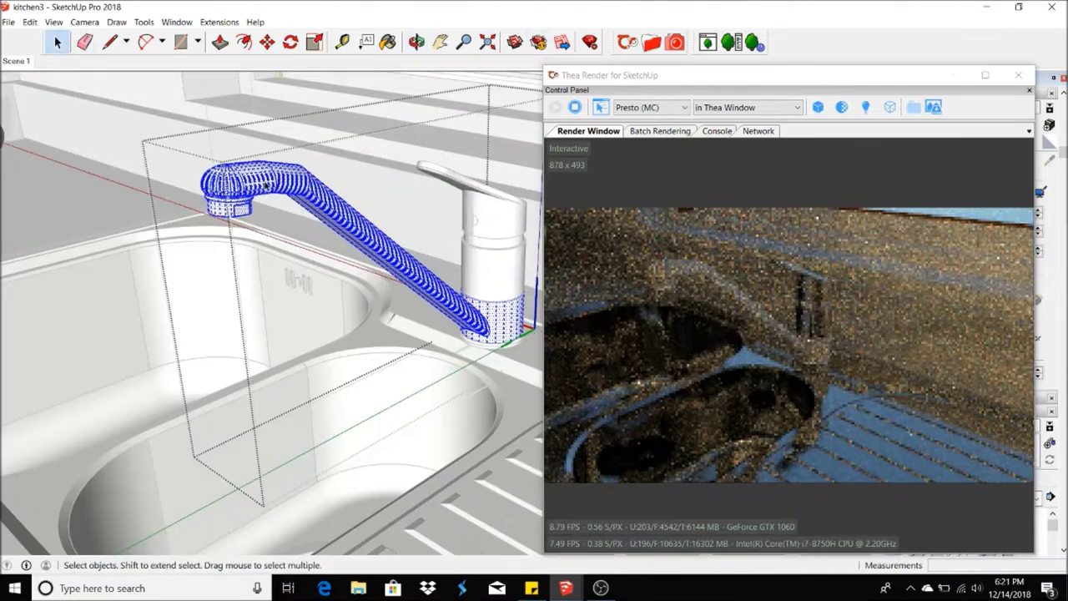
{"action": "left_click", "coordinate": [388, 42]}
{"action": "left_click", "coordinate": [275, 179]}
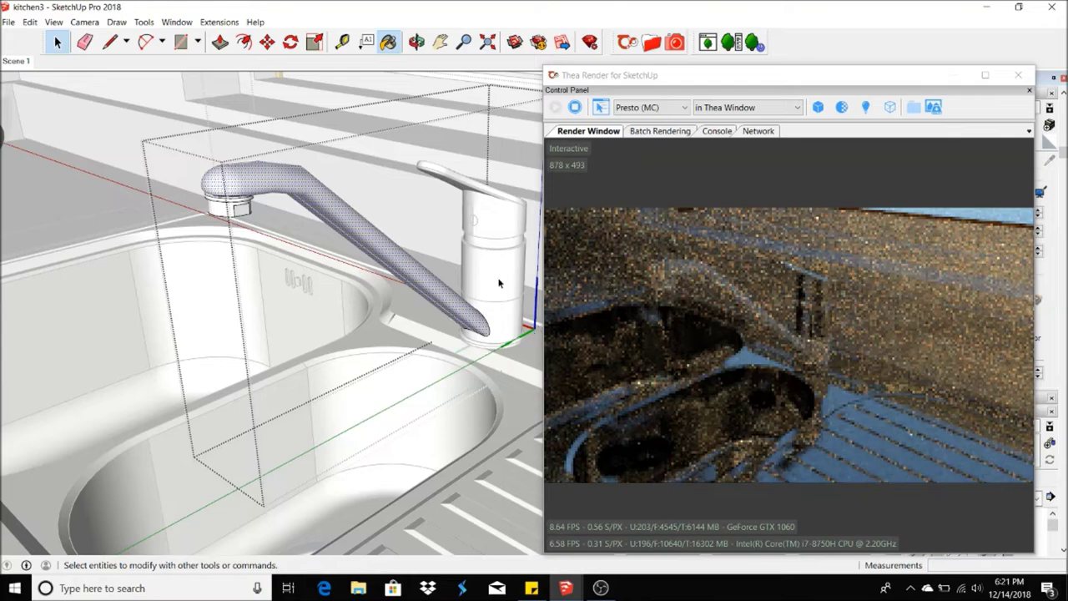
{"action": "key", "text": "space"}
- Select the faucet spout for painting, then return to Scene 1
{"action": "scroll", "coordinate": [499, 265], "scroll_direction": "up", "scroll_amount": 1}
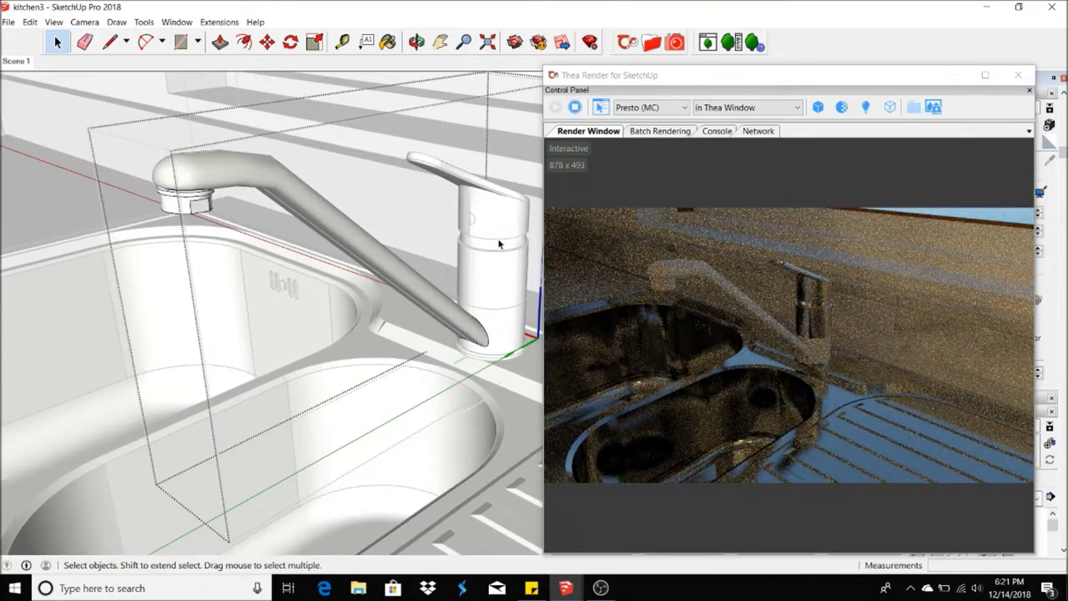
{"action": "left_click", "coordinate": [259, 171]}
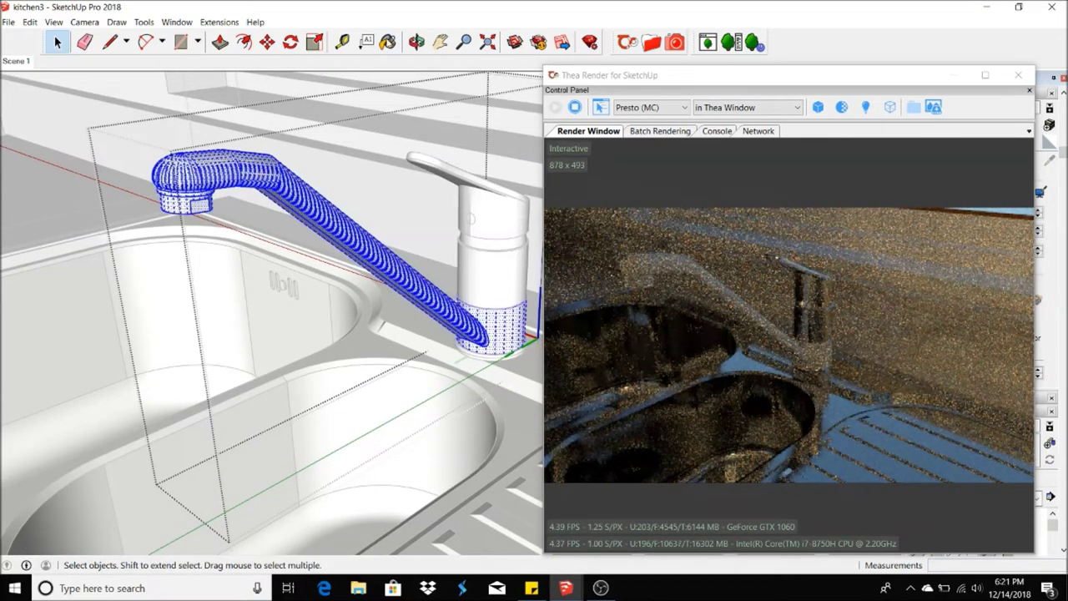
{"action": "key", "text": "b"}
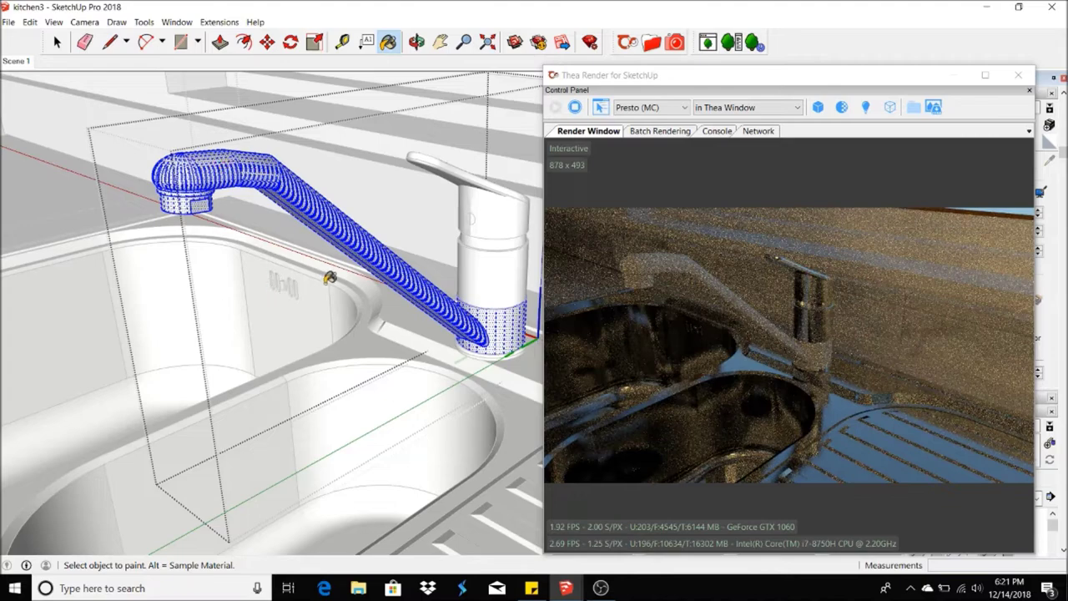
{"action": "scroll", "coordinate": [292, 286], "scroll_direction": "down", "scroll_amount": 1}
{"action": "left_click", "coordinate": [18, 61]}
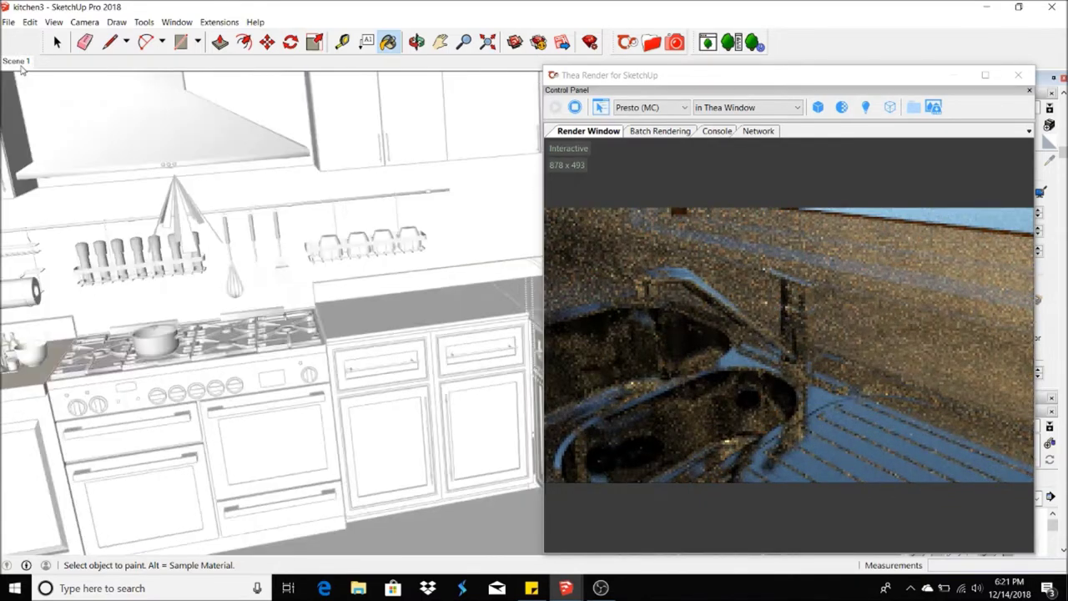
- Apply Thea's Stainless Steel Brushed material to the right fridge door
{"action": "left_click", "coordinate": [56, 44]}
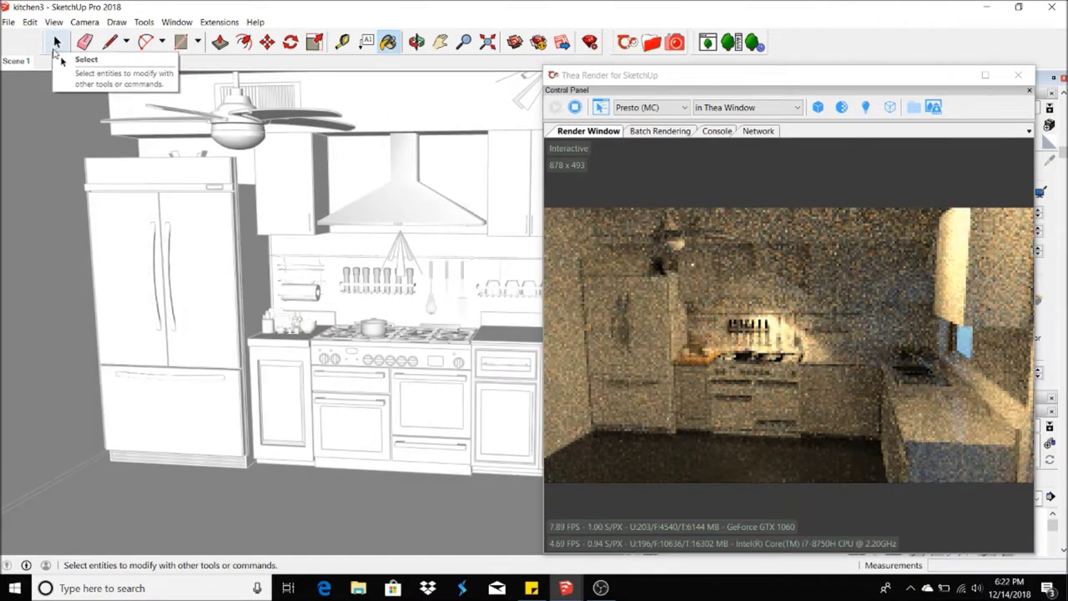
{"action": "left_click", "coordinate": [56, 44]}
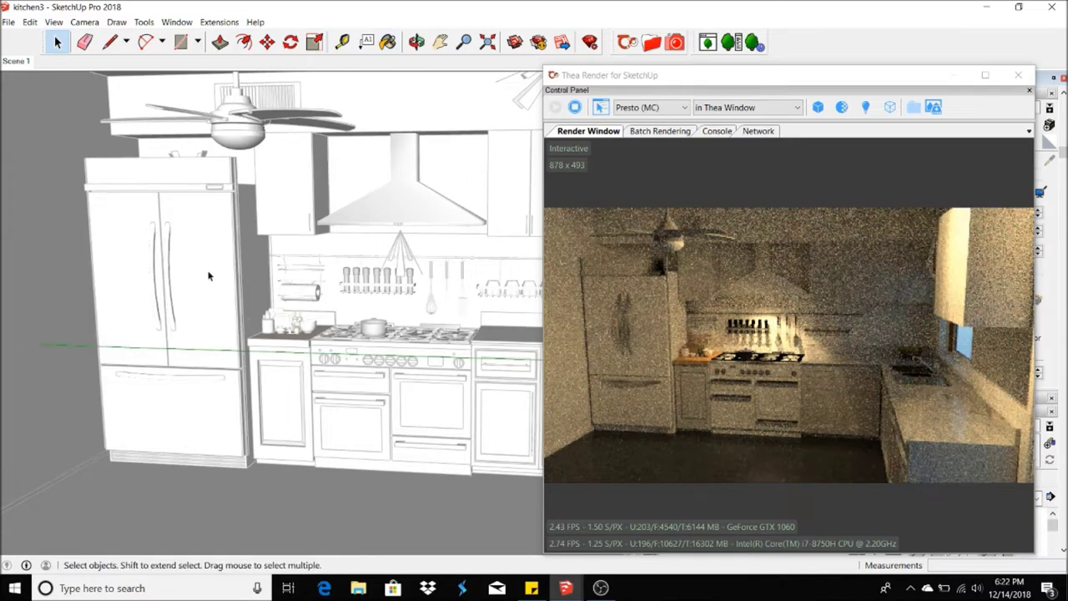
{"action": "scroll", "coordinate": [219, 290], "scroll_direction": "up", "scroll_amount": 3}
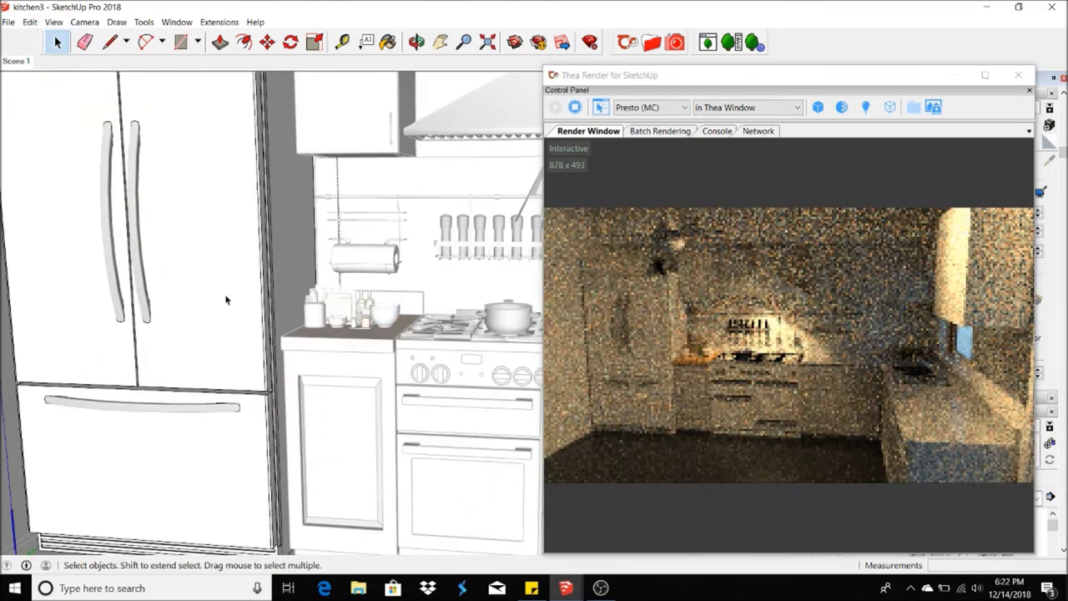
{"action": "left_click", "coordinate": [228, 273]}
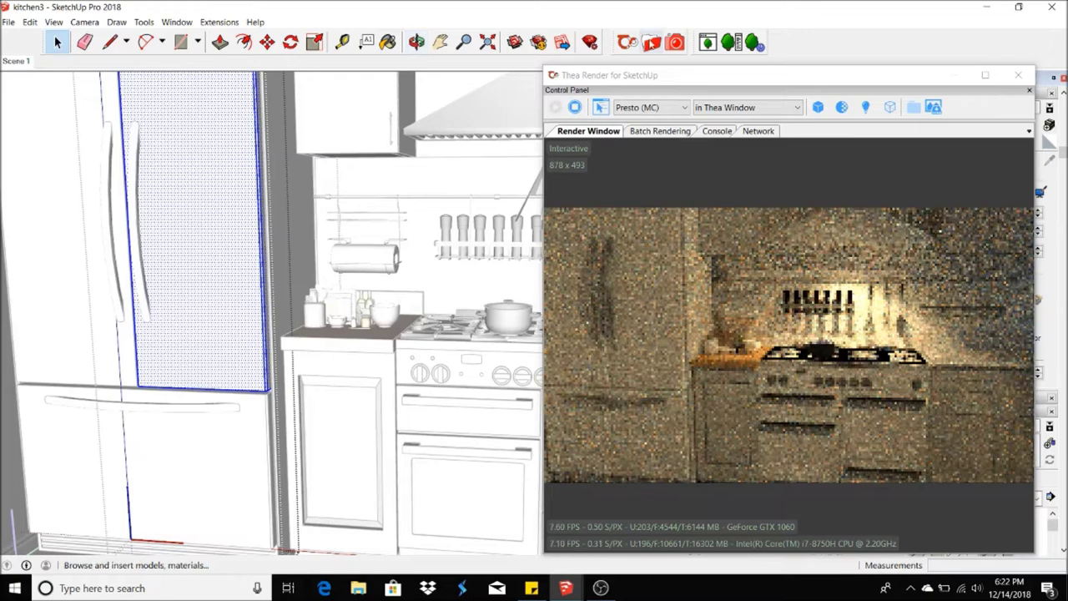
{"action": "left_click", "coordinate": [652, 42]}
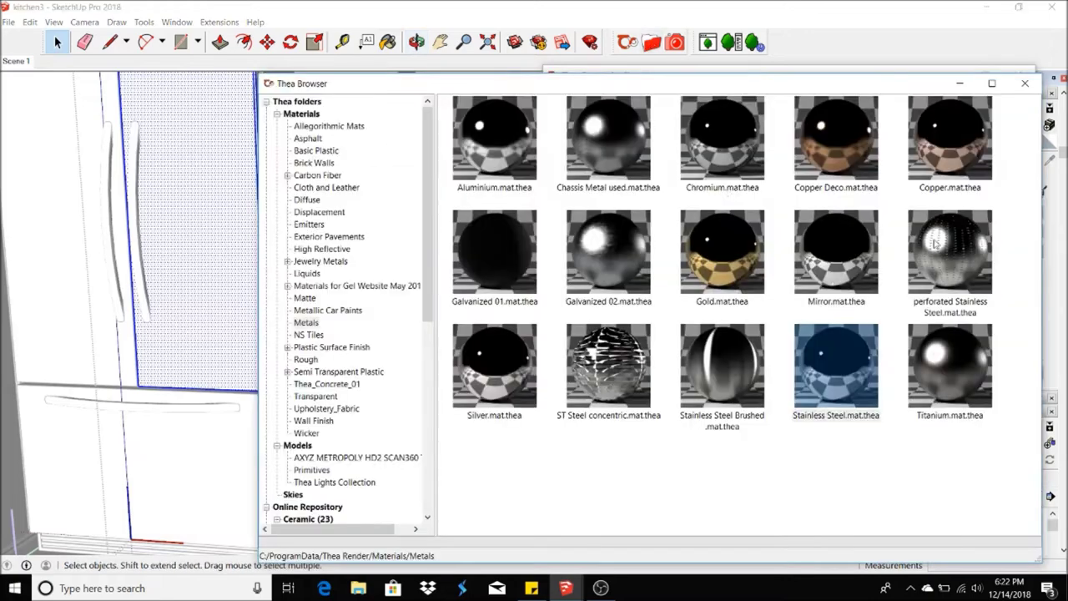
{"action": "left_click", "coordinate": [737, 359]}
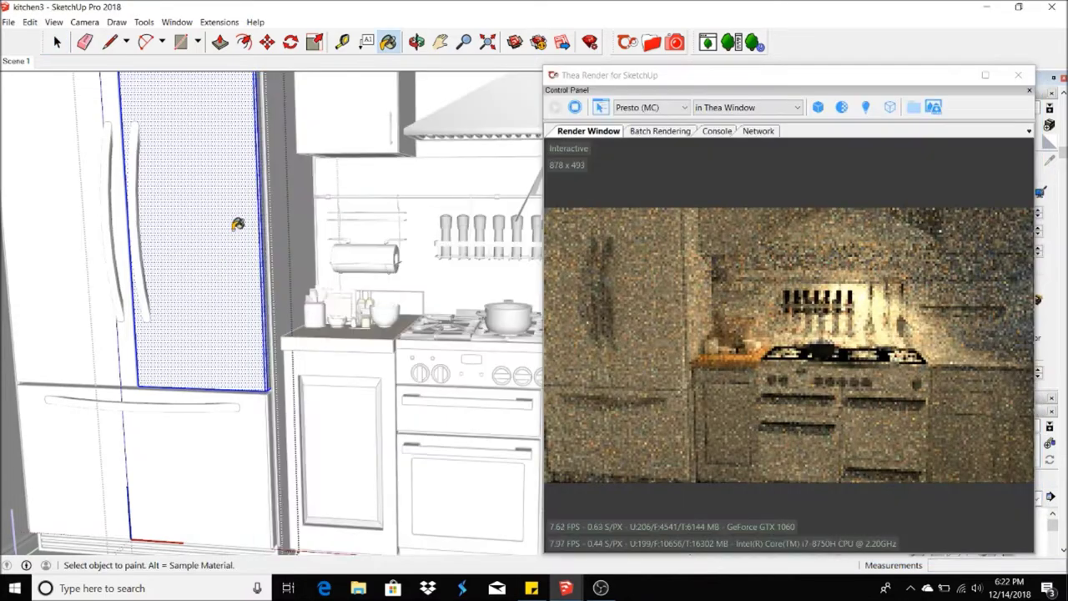
{"action": "left_click", "coordinate": [238, 224]}
- Paint the left fridge door with brushed steel, then undo it
{"action": "left_click", "coordinate": [55, 41]}
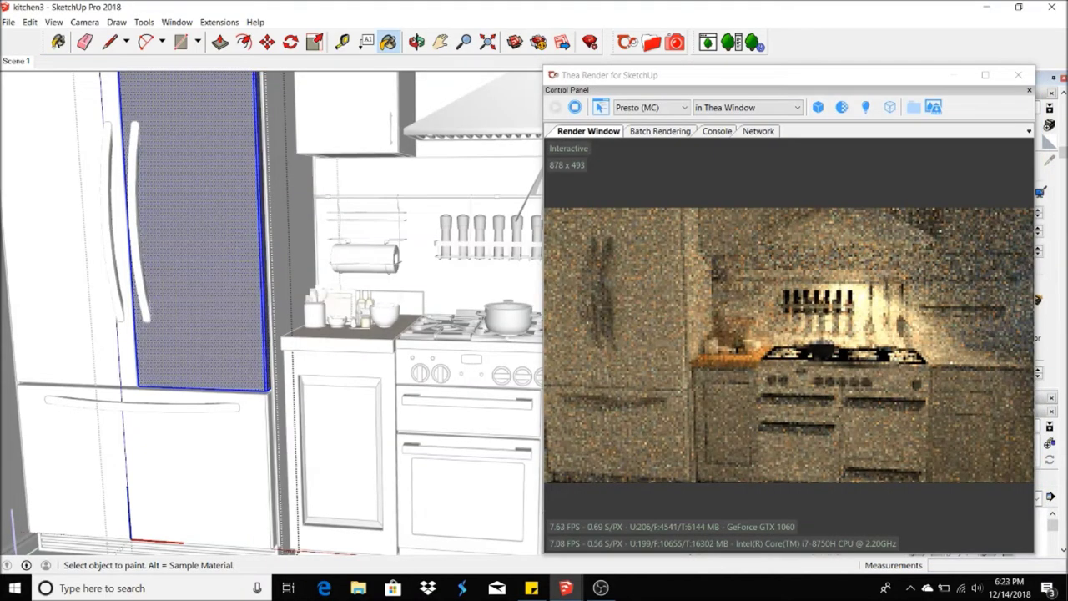
{"action": "left_click", "coordinate": [83, 203]}
{"action": "left_click", "coordinate": [80, 198]}
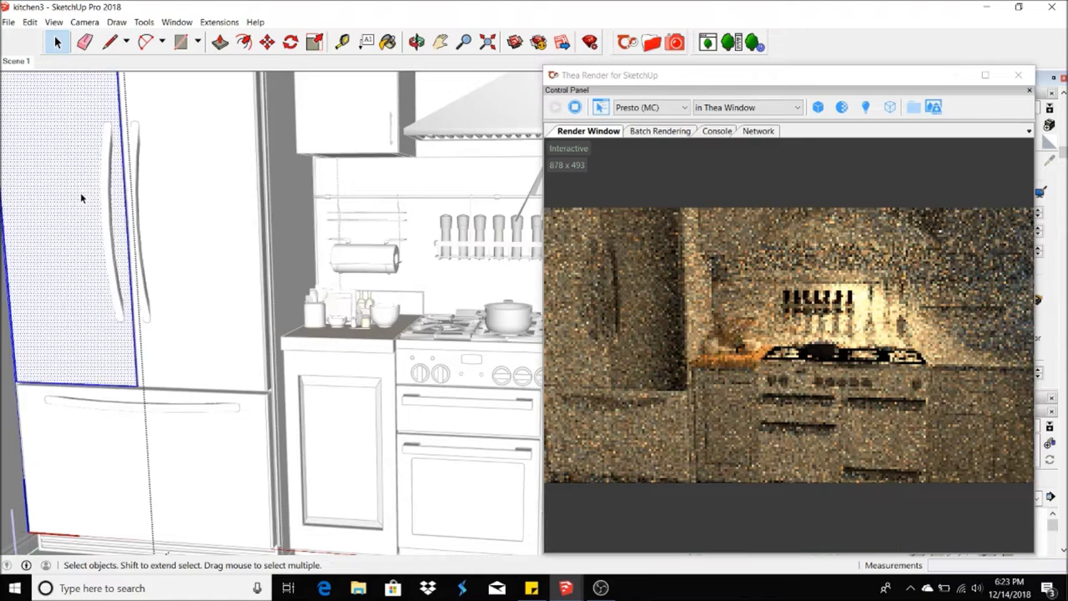
{"action": "left_click", "coordinate": [387, 42]}
{"action": "left_click", "coordinate": [58, 42]}
{"action": "key", "text": "ctrl+z"}
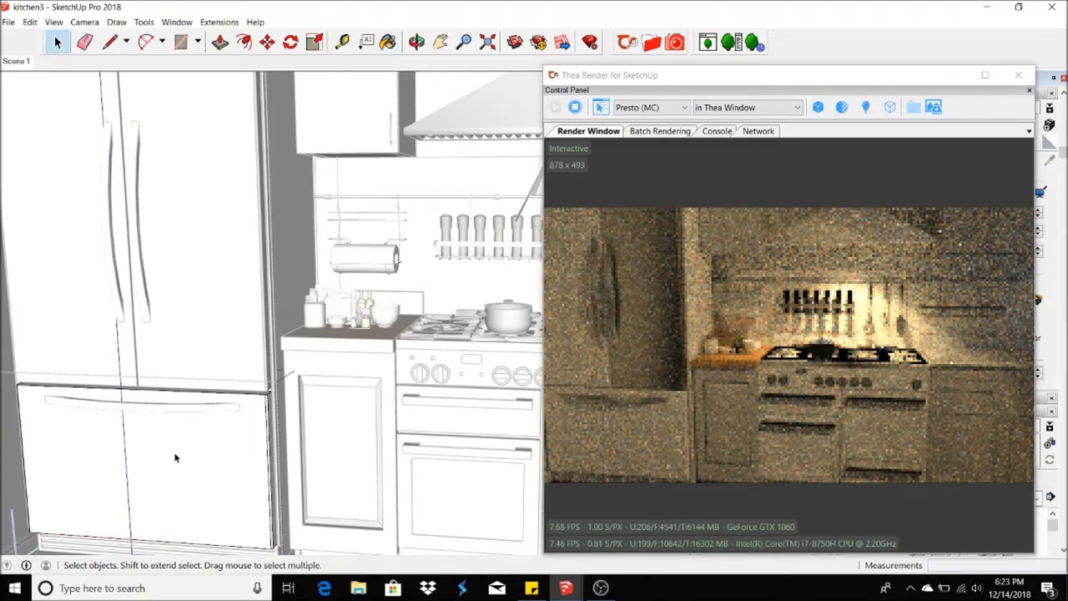
- Paint the whole fridge with Stainless Steel Brushed instead of individual parts
{"action": "left_click", "coordinate": [176, 457]}
{"action": "left_click", "coordinate": [387, 42]}
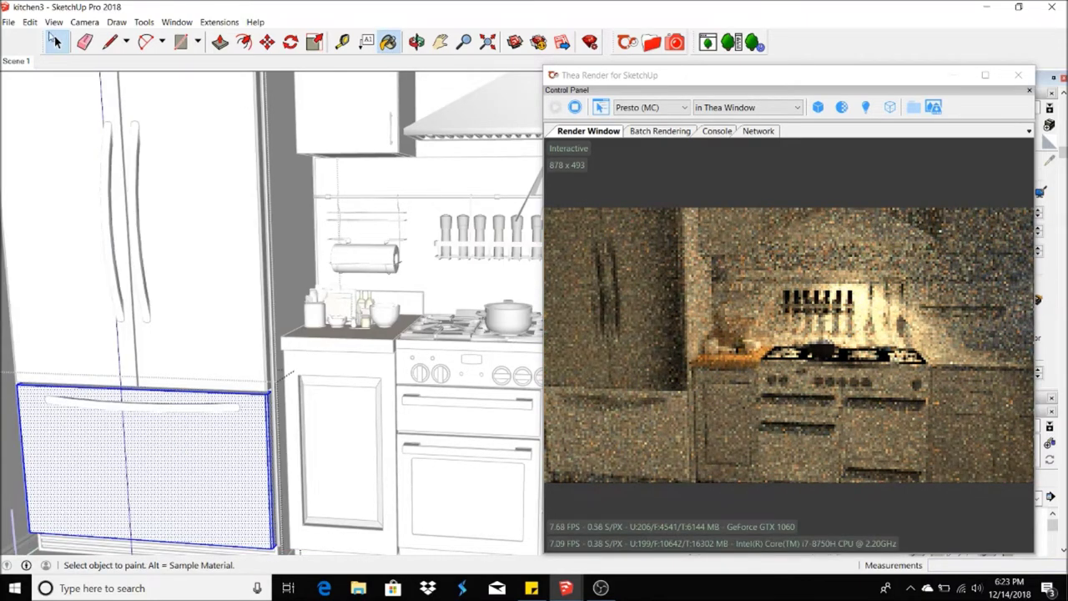
{"action": "left_click", "coordinate": [57, 42]}
{"action": "key", "text": "ctrl+z"}
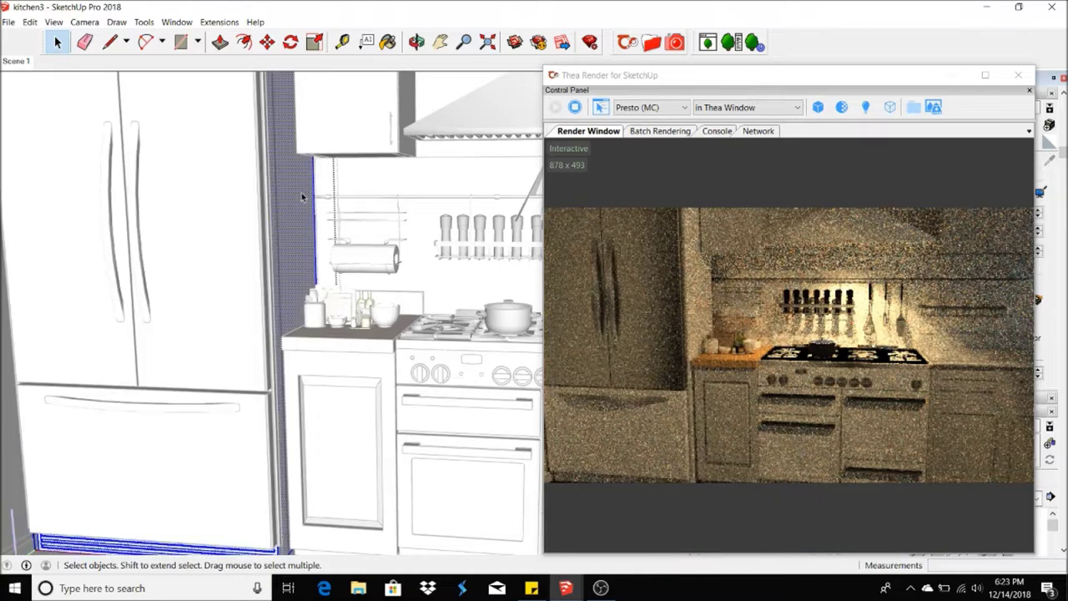
{"action": "left_click", "coordinate": [387, 41]}
{"action": "scroll", "coordinate": [148, 242], "scroll_direction": "down", "scroll_amount": 3}
{"action": "scroll", "coordinate": [147, 242], "scroll_direction": "down", "scroll_amount": 2}
{"action": "left_click", "coordinate": [148, 242]}
{"action": "key", "text": "space"}
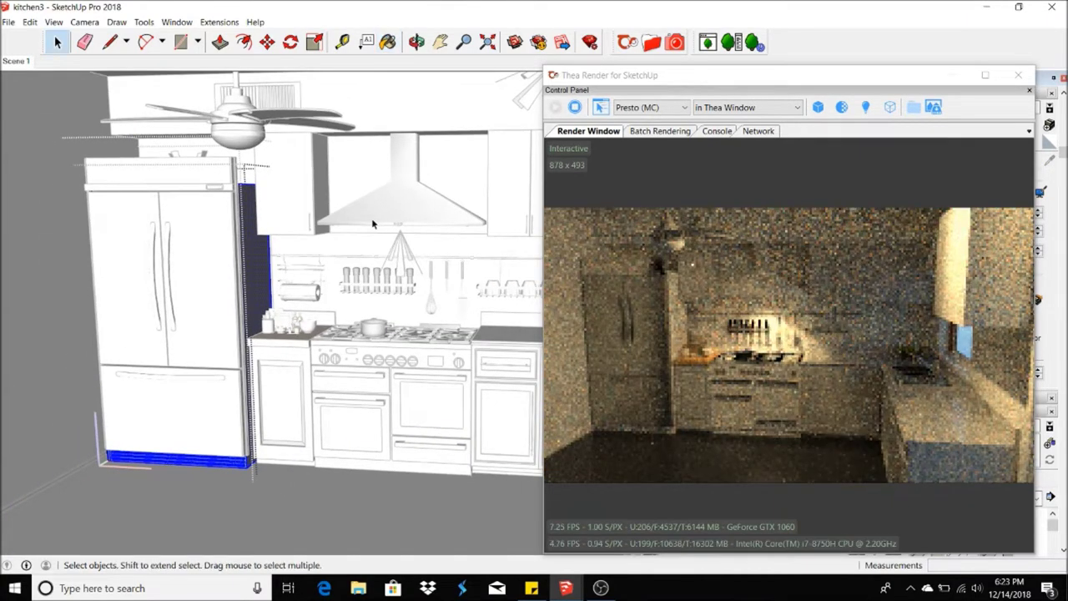
- Paint the range hood with the Stainless Steel Brushed material
{"action": "left_click", "coordinate": [374, 214]}
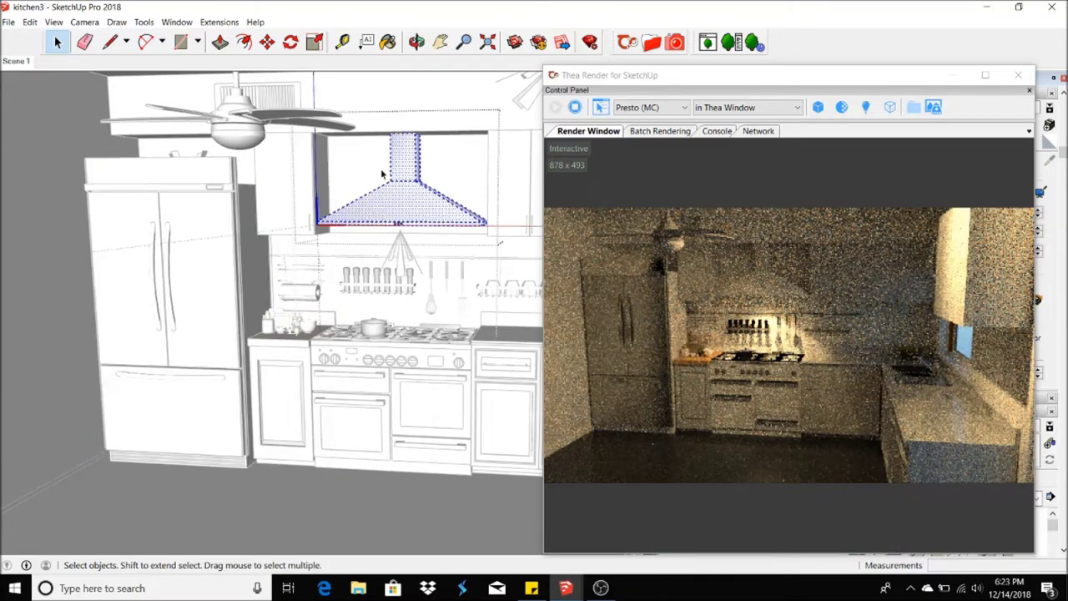
{"action": "key", "text": "b"}
{"action": "left_click", "coordinate": [406, 189]}
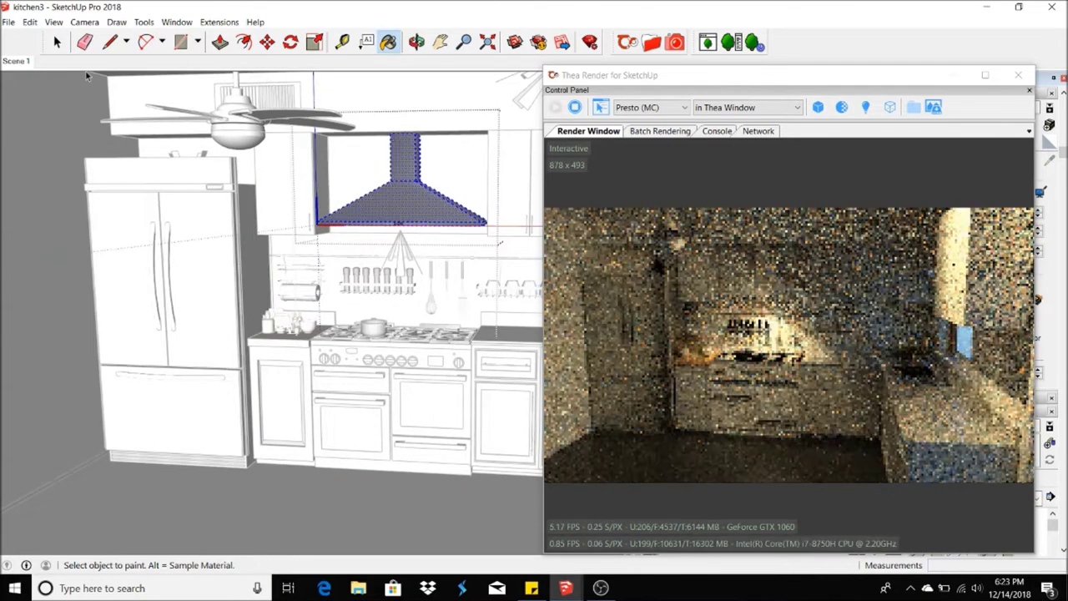
{"action": "key", "text": "space"}
{"action": "scroll", "coordinate": [337, 426], "scroll_direction": "up", "scroll_amount": 5}
{"action": "scroll", "coordinate": [338, 426], "scroll_direction": "up", "scroll_amount": 2}
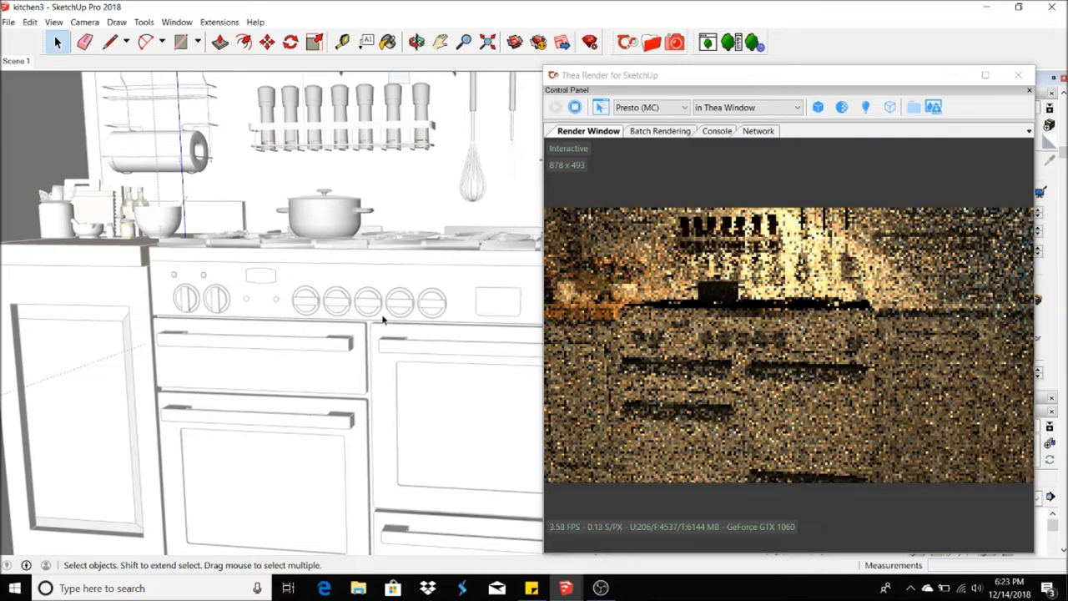
- Open the stove group, select all its connected faces and reverse them outward
{"action": "left_click", "coordinate": [322, 280]}
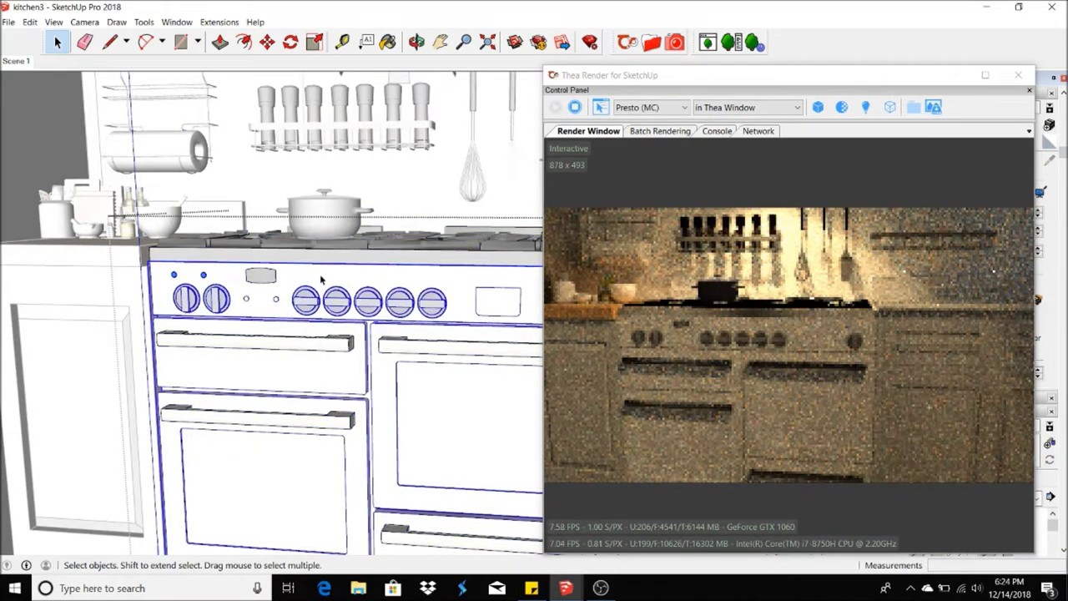
{"action": "double_click", "coordinate": [321, 280]}
{"action": "left_click", "coordinate": [388, 41]}
{"action": "key", "text": "space"}
{"action": "left_click", "coordinate": [294, 433]}
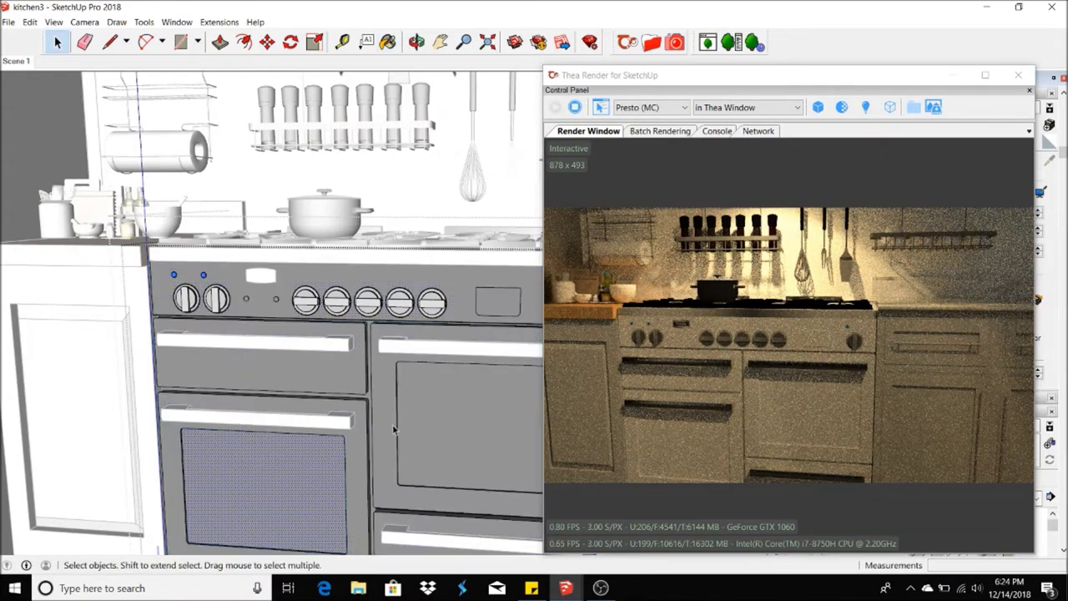
{"action": "scroll", "coordinate": [434, 409], "scroll_direction": "down", "scroll_amount": 1}
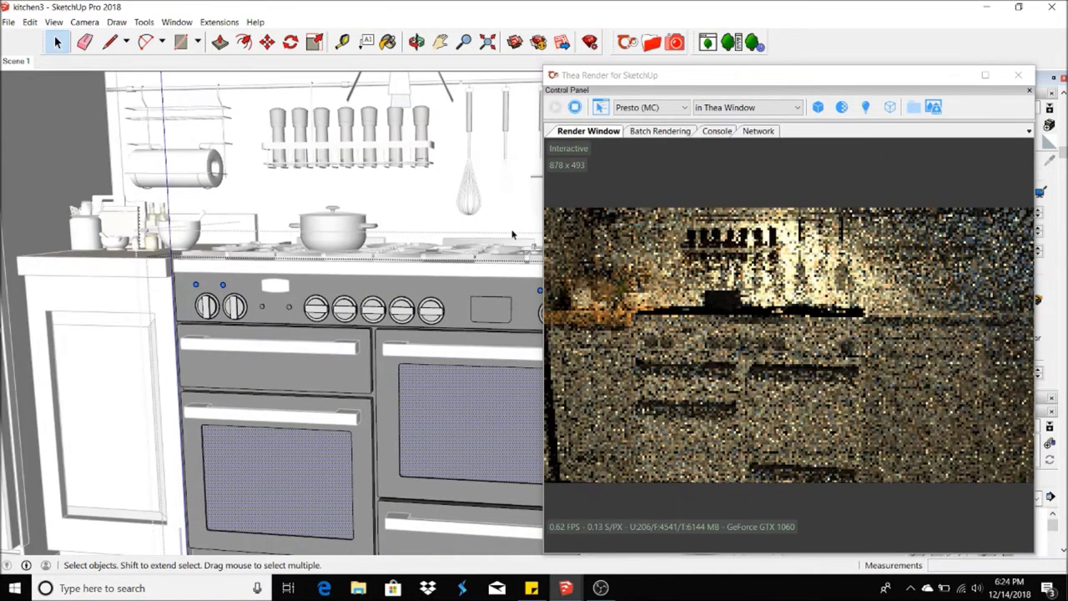
{"action": "left_click", "coordinate": [334, 372]}
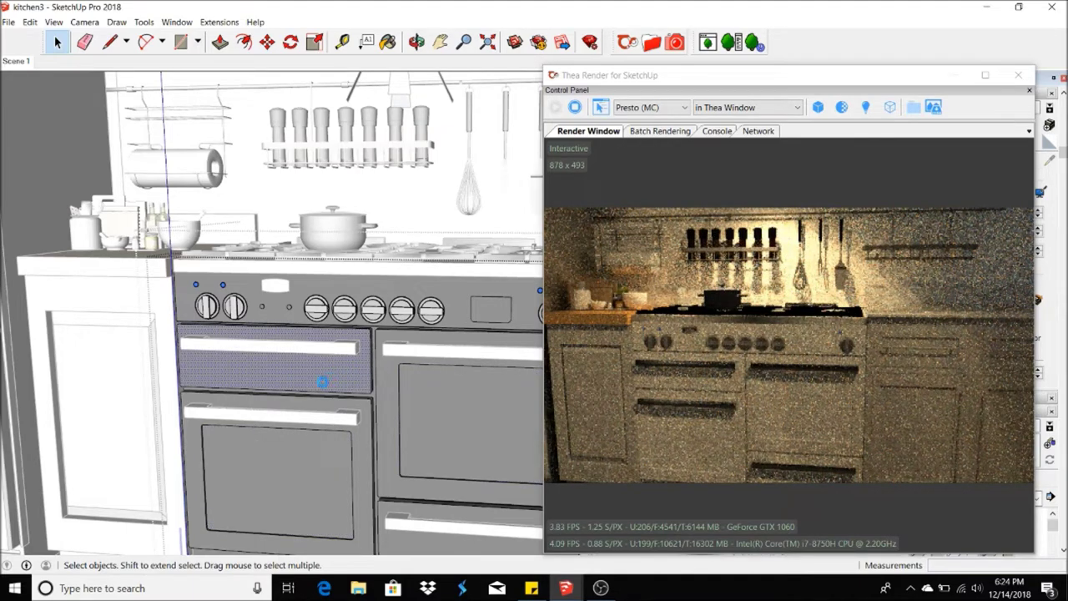
{"action": "triple_click", "coordinate": [324, 378]}
{"action": "right_click", "coordinate": [328, 372]}
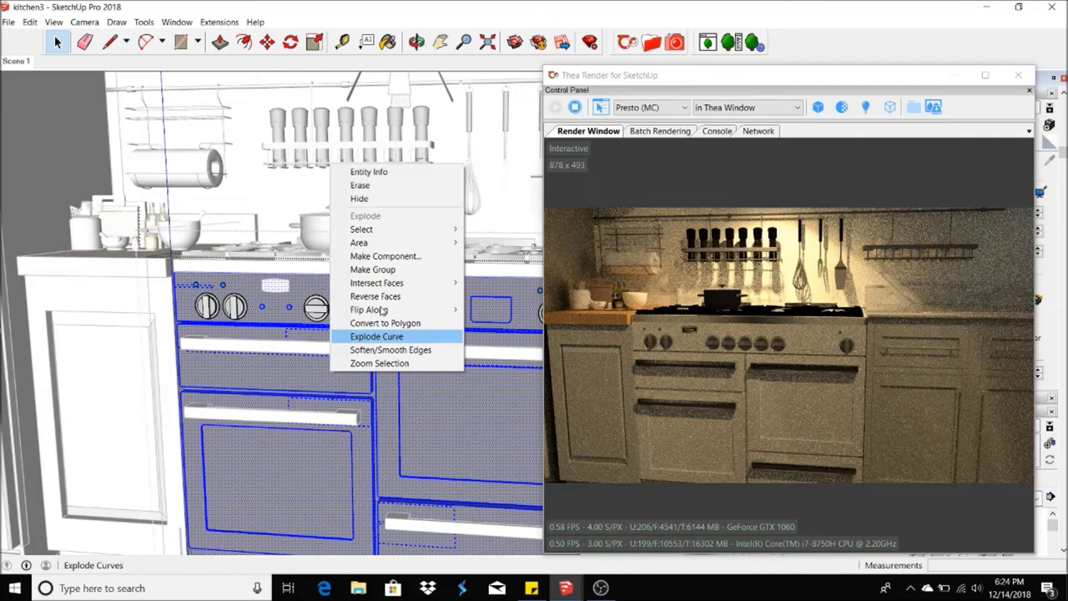
{"action": "left_click", "coordinate": [393, 298]}
- Load Thea's thin glass clear material and return to the Scene 1 kitchen view
{"action": "key", "text": "b"}
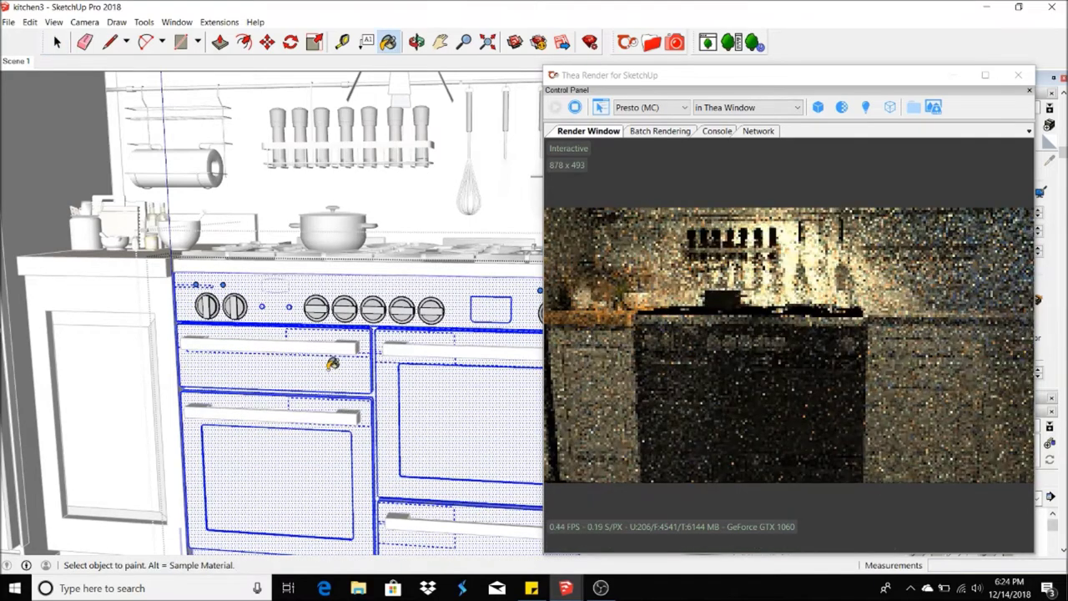
{"action": "key", "text": "space"}
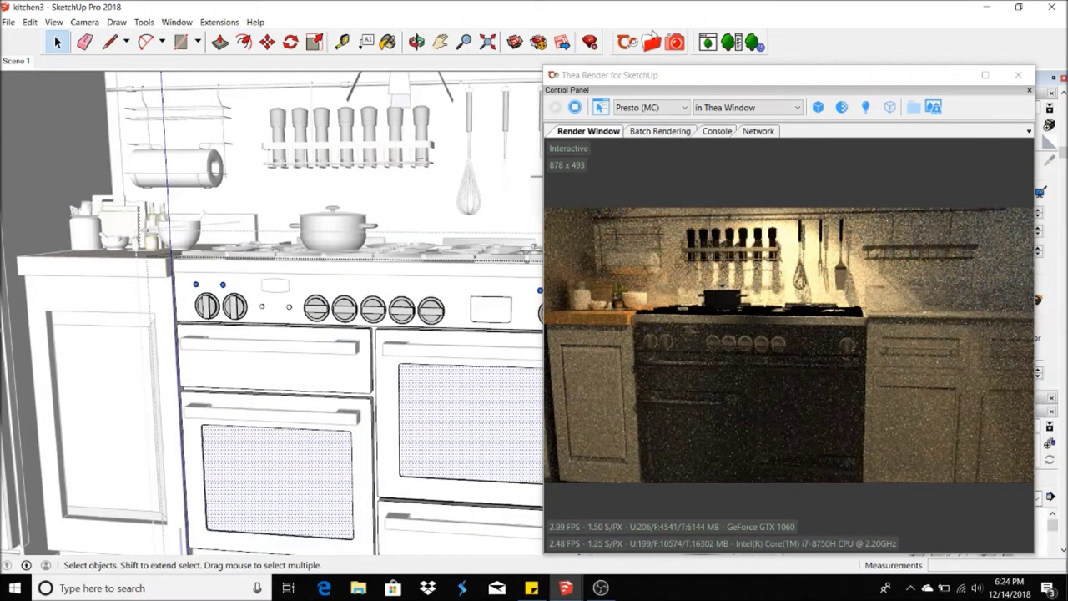
{"action": "left_click", "coordinate": [652, 42]}
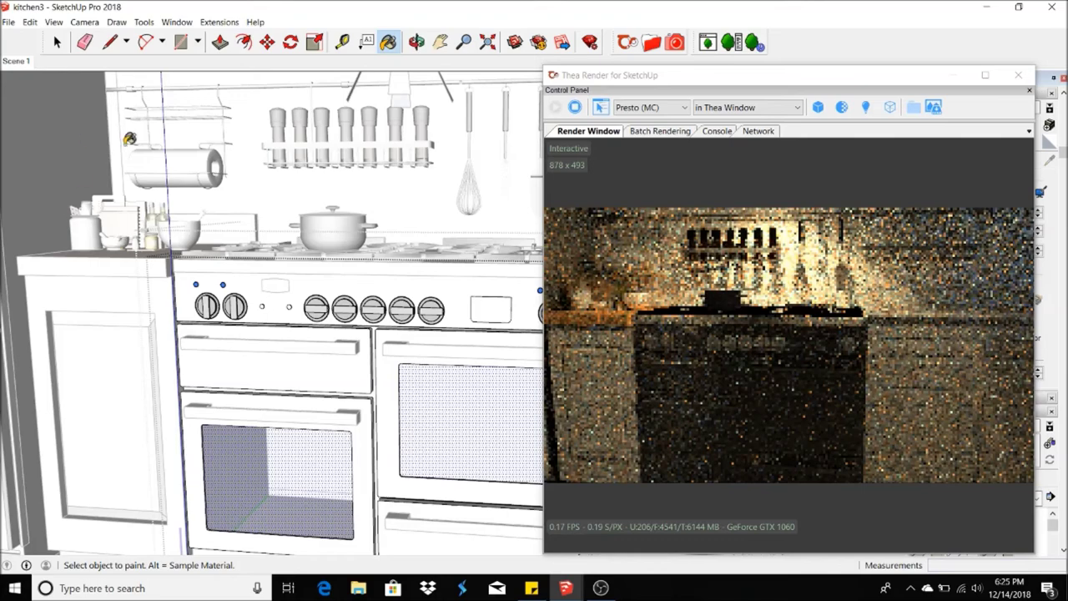
{"action": "left_click", "coordinate": [15, 62]}
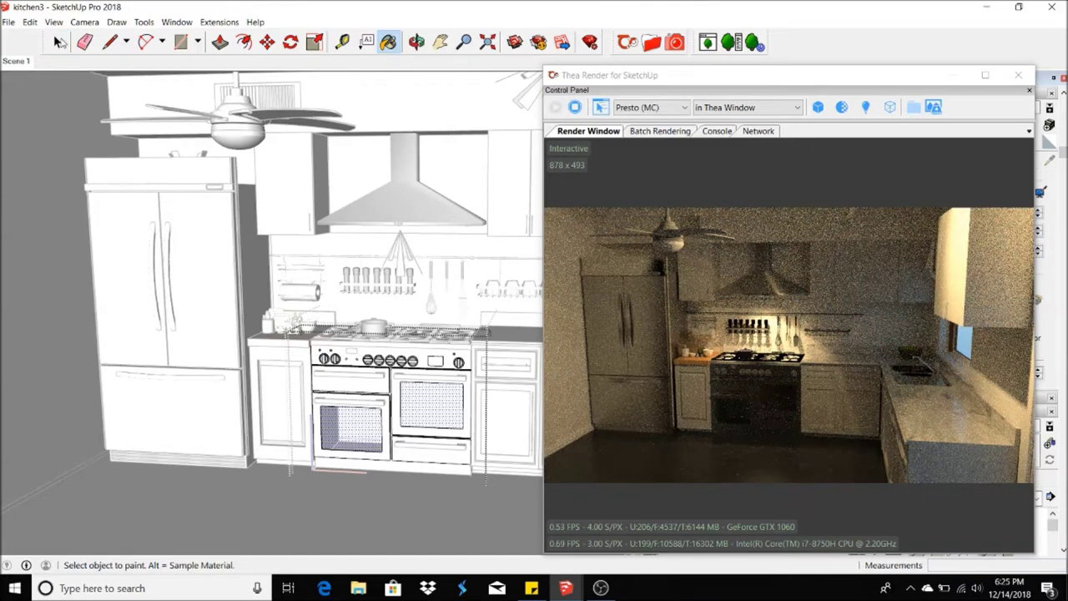
- Give the fan globe the Fluorescent 65W cold emitter and maximize the Thea render window
{"action": "left_click", "coordinate": [57, 39]}
{"action": "left_click", "coordinate": [246, 143]}
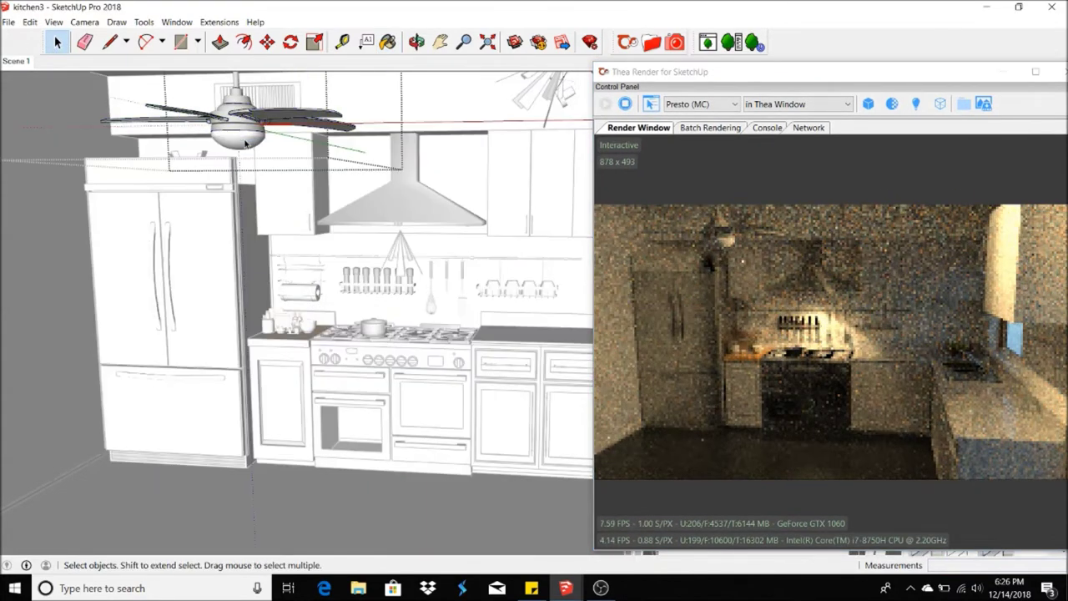
{"action": "double_click", "coordinate": [240, 138]}
{"action": "left_click", "coordinate": [652, 42]}
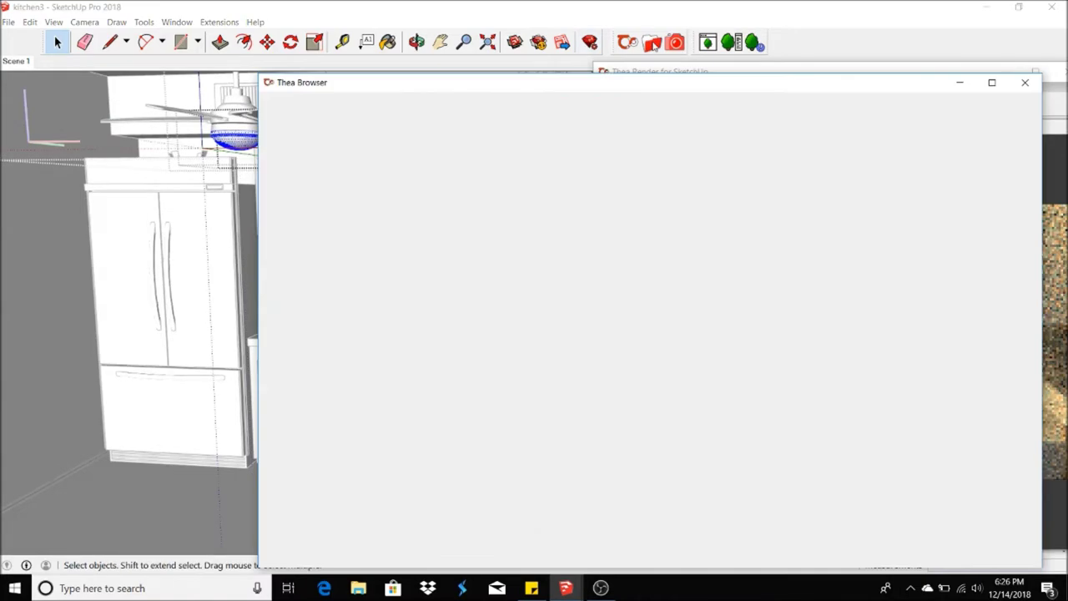
{"action": "left_click", "coordinate": [308, 225]}
{"action": "left_click", "coordinate": [840, 136]}
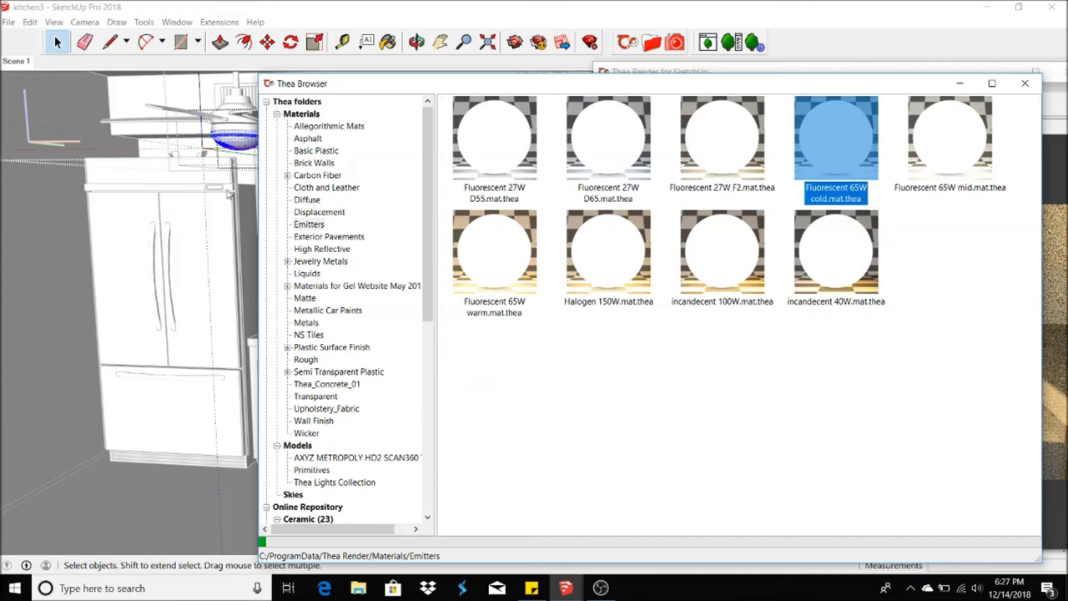
{"action": "left_click", "coordinate": [960, 88]}
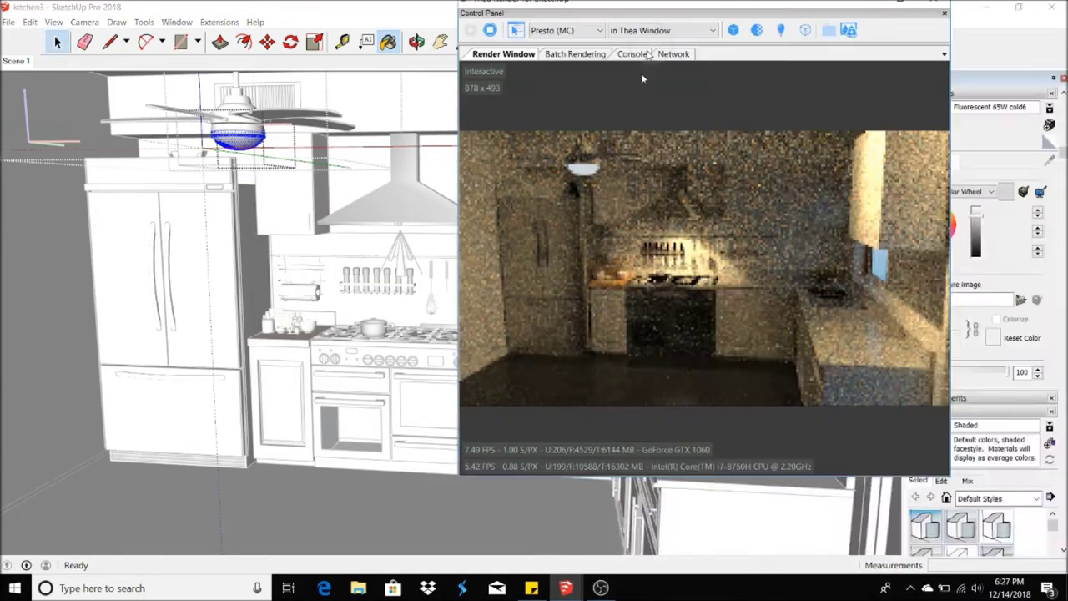
{"action": "left_click_drag", "start_coordinate": [667, 72], "coordinate": [531, 2]}
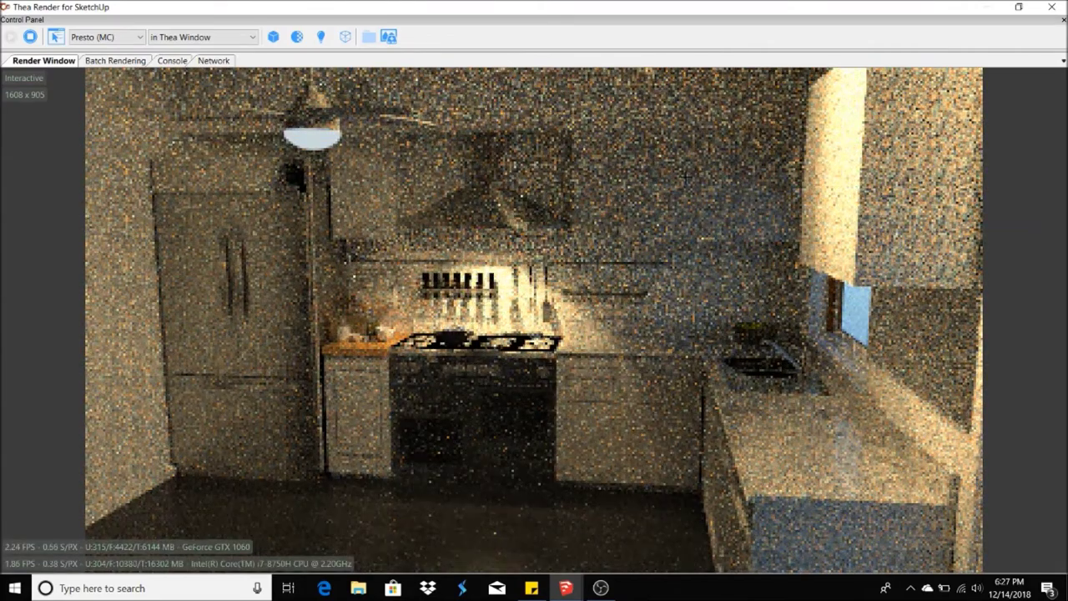
- Stop the Thea interactive render of the fan-lit kitchen
{"action": "left_click", "coordinate": [30, 37]}
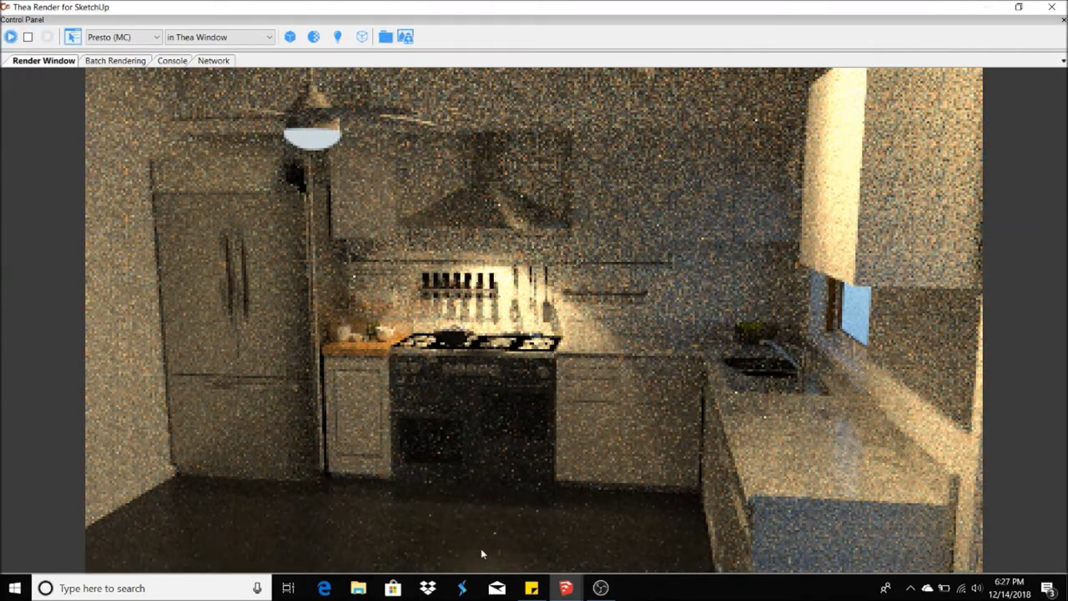